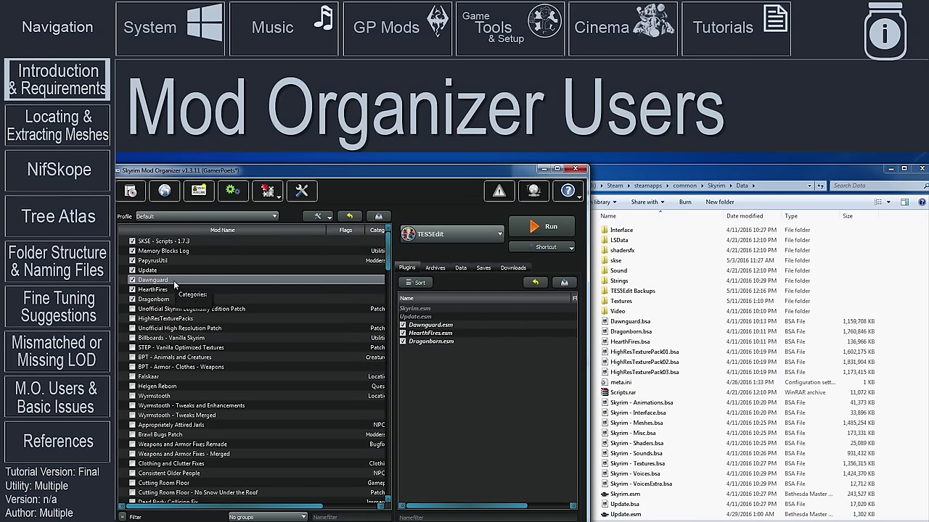
Open the Dawnguard mod's folder from Mod Organizer and select its TESSEdit Backups, Dawnguard.esm and meta.ini.
{"action": "right_click", "coordinate": [174, 281]}
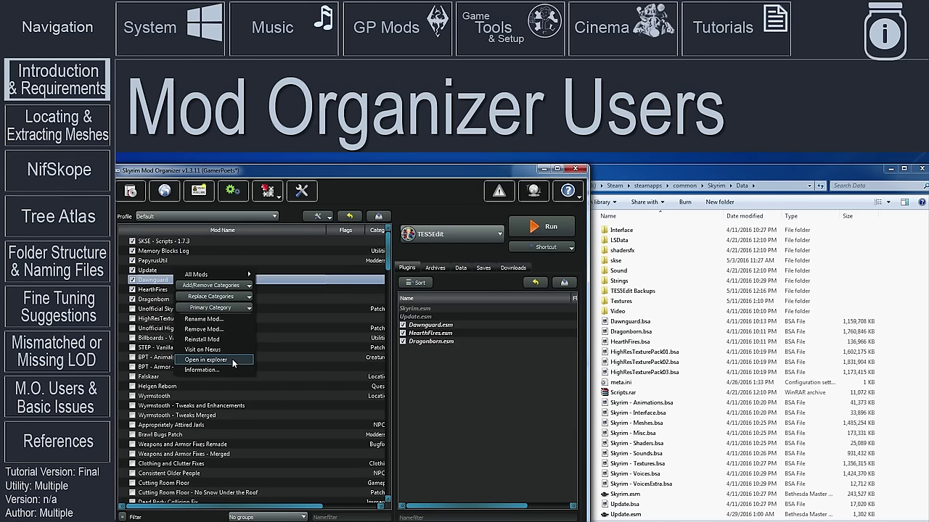
{"action": "left_click", "coordinate": [233, 363]}
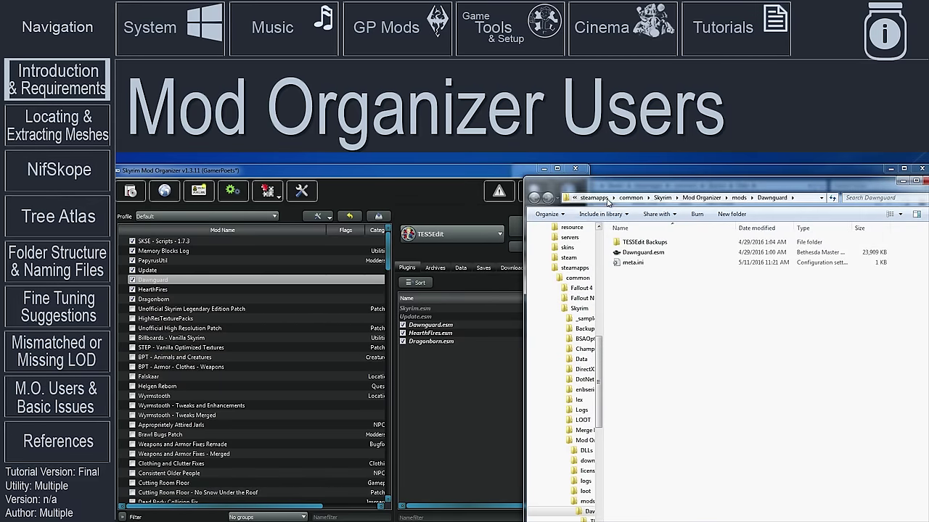
{"action": "left_click_drag", "start_coordinate": [605, 194], "coordinate": [203, 180]}
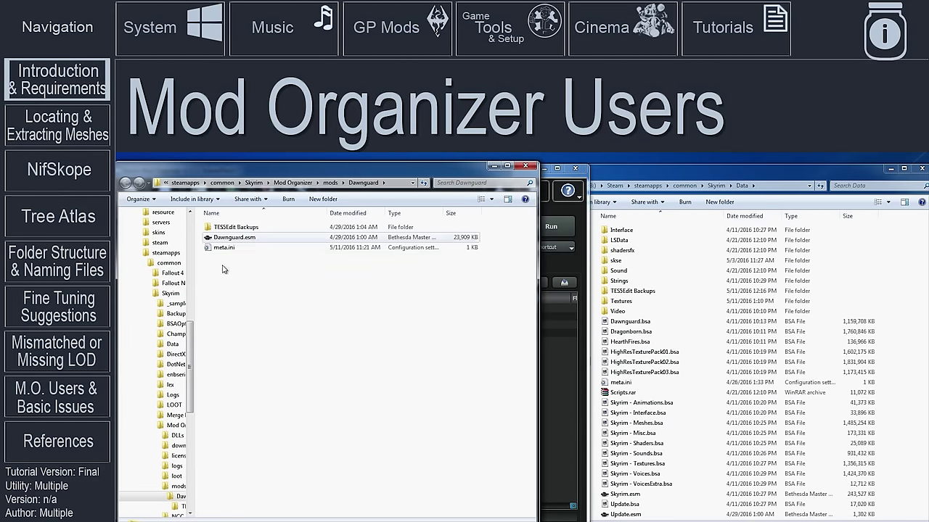
{"action": "left_click", "coordinate": [237, 230]}
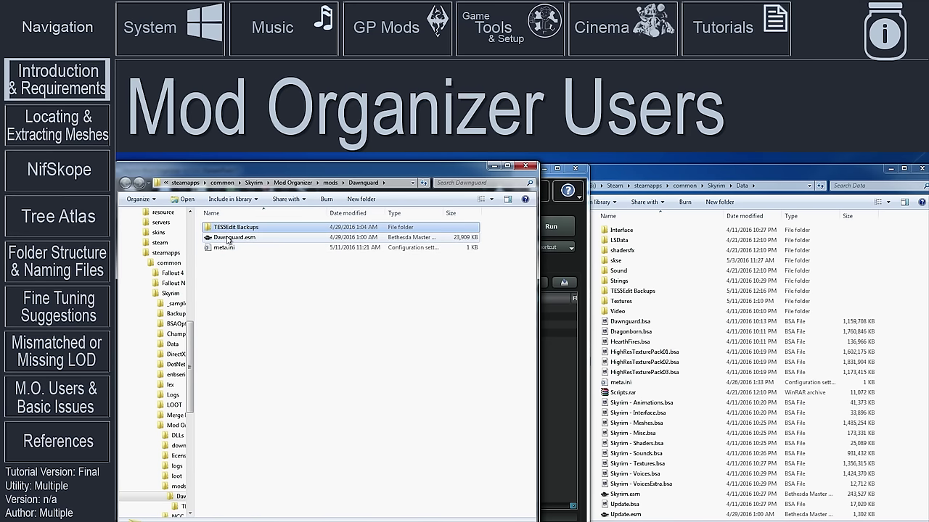
{"action": "left_click", "coordinate": [234, 237]}
{"action": "mouse_move", "coordinate": [251, 234]}
{"action": "left_mouse_down"}
{"action": "mouse_move", "coordinate": [225, 284]}
{"action": "mouse_move", "coordinate": [437, 442]}
{"action": "mouse_move", "coordinate": [671, 449]}
{"action": "mouse_move", "coordinate": [677, 366]}
{"action": "left_mouse_up"}
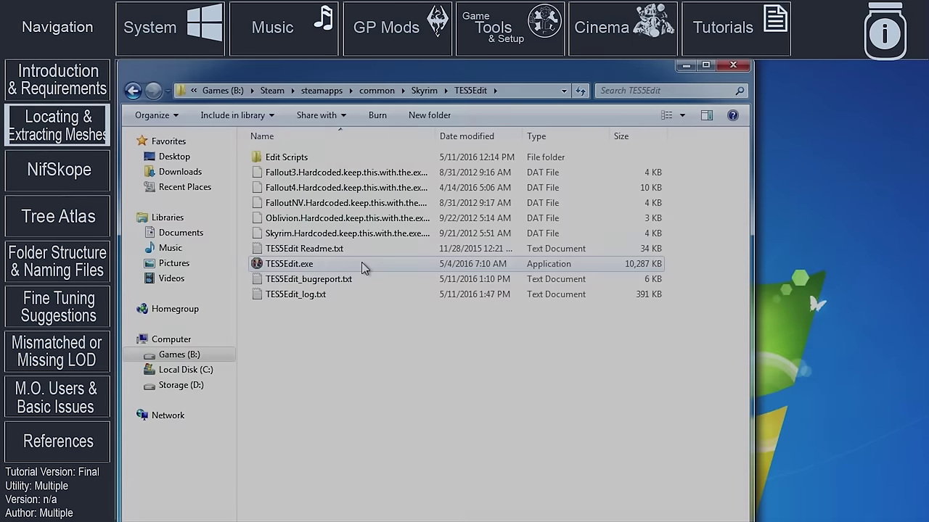
Load Skyrim.esm and open the TreePineForest01 record under the Tree group.
{"action": "left_click_drag", "start_coordinate": [362, 266], "coordinate": [364, 268]}
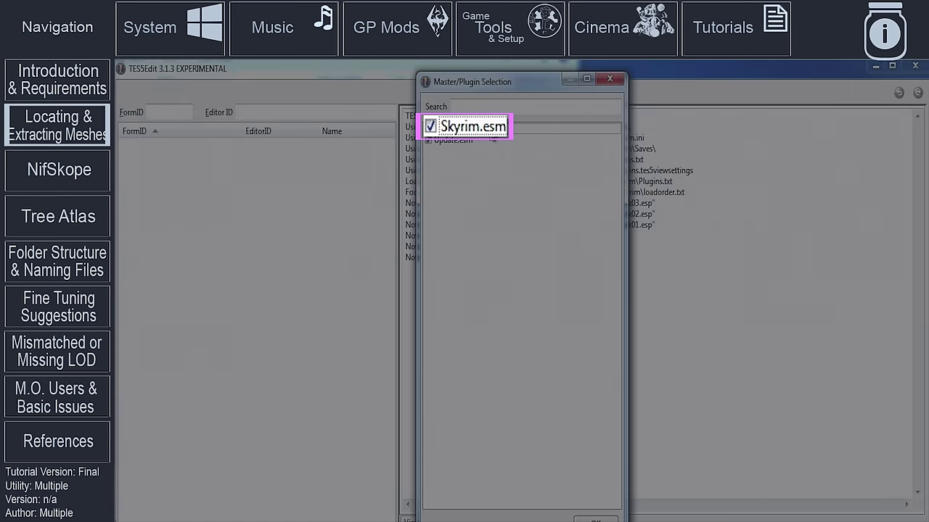
{"action": "key", "text": "Return"}
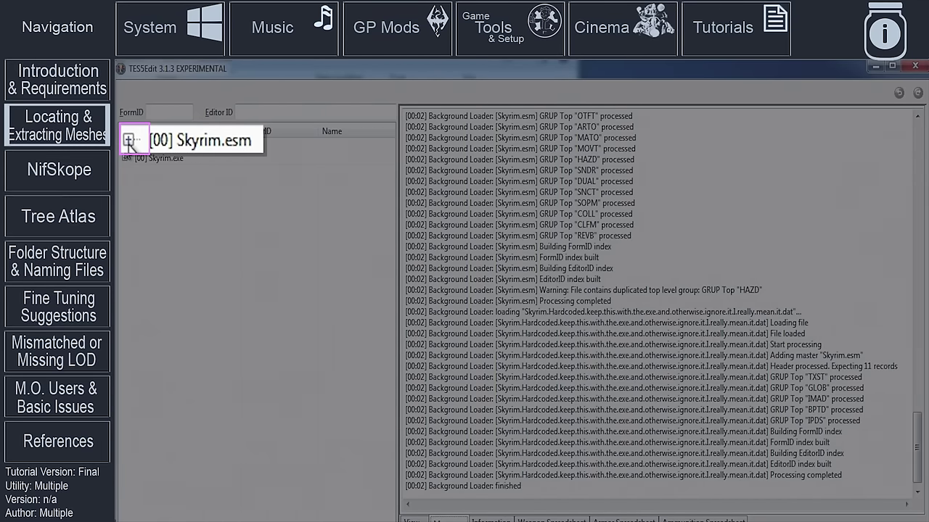
{"action": "left_click", "coordinate": [126, 145]}
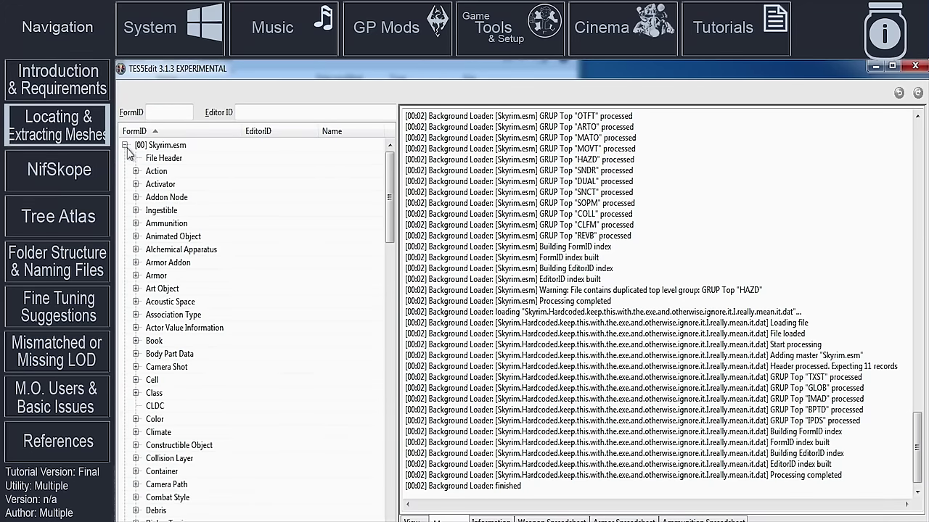
{"action": "scroll", "coordinate": [136, 425], "scroll_direction": "down", "scroll_amount": 20}
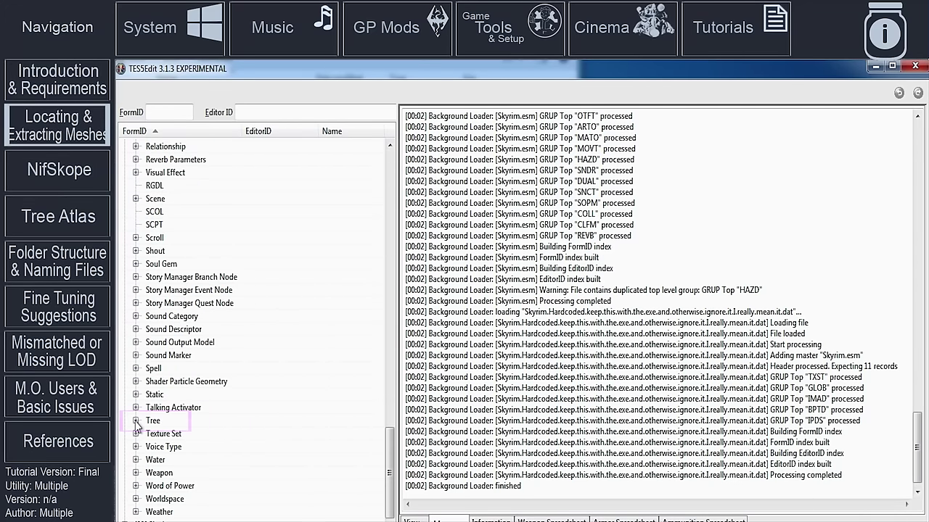
{"action": "left_click", "coordinate": [135, 421]}
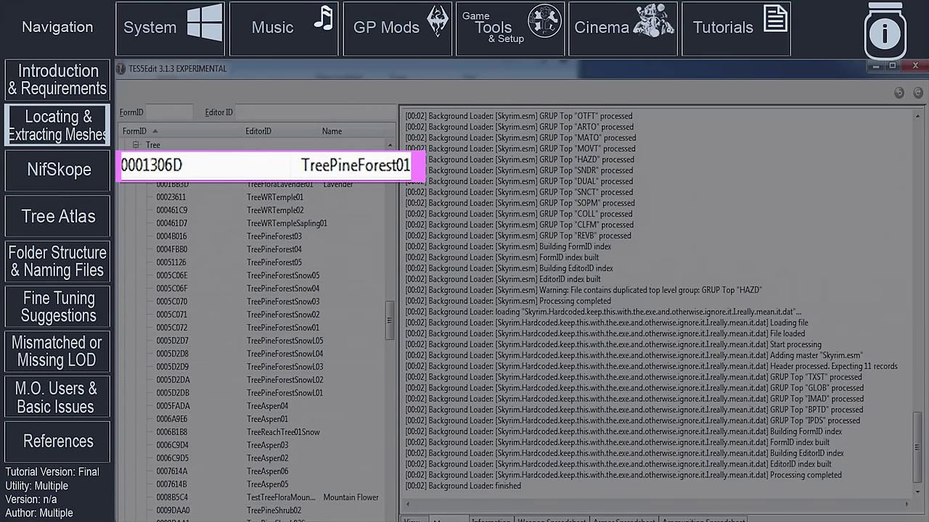
{"action": "left_click", "coordinate": [218, 168]}
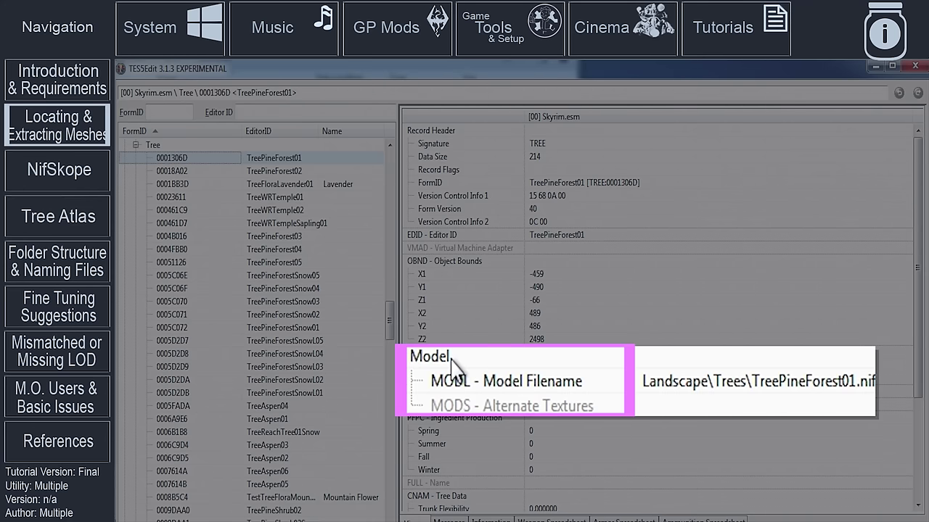
Copy the model path Landscape\Trees\TreePineForest01.nif and open the Skyrim Assets Browser.
{"action": "left_click", "coordinate": [726, 386]}
{"action": "key", "text": "ctrl+c"}
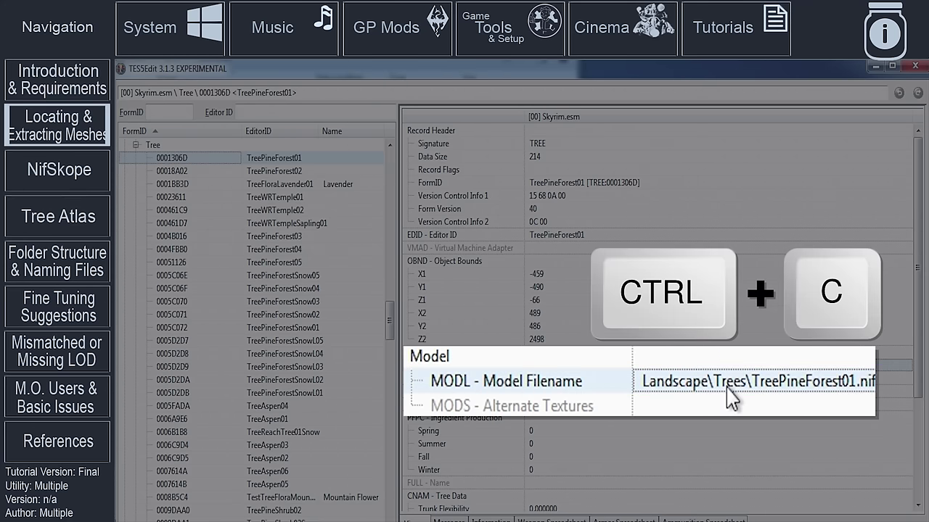
{"action": "key", "text": "ctrl+F3"}
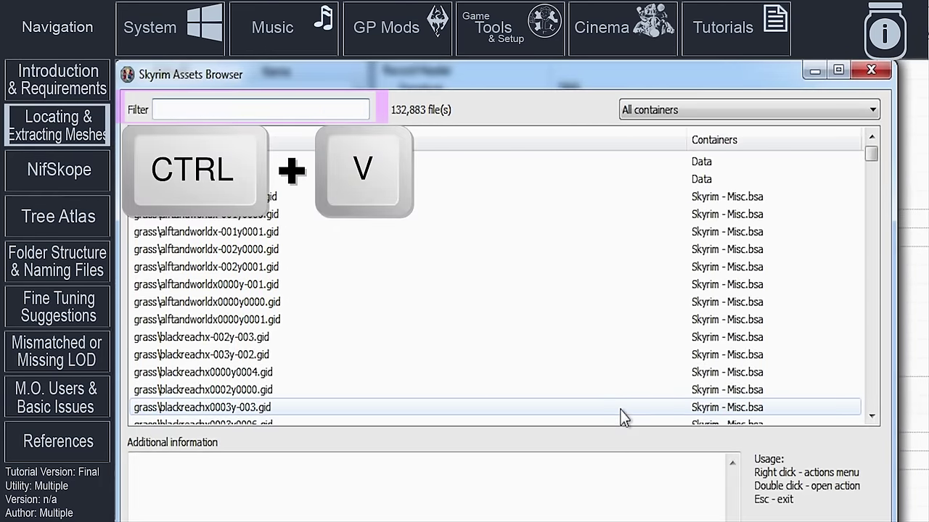
Extract treepineforest01.nif from Skyrim - Meshes.bsa to Storage (D:), replacing the existing copy.
{"action": "key", "text": "ctrl+v"}
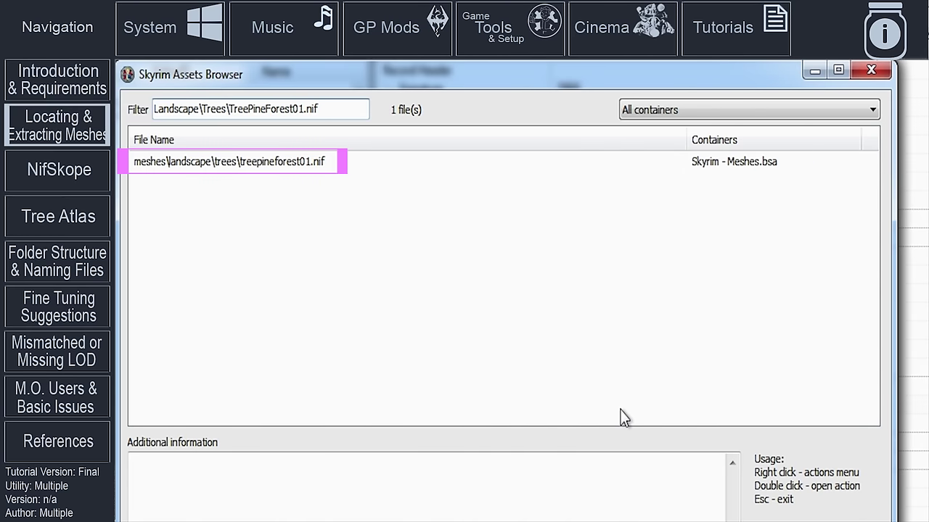
{"action": "right_click", "coordinate": [307, 166]}
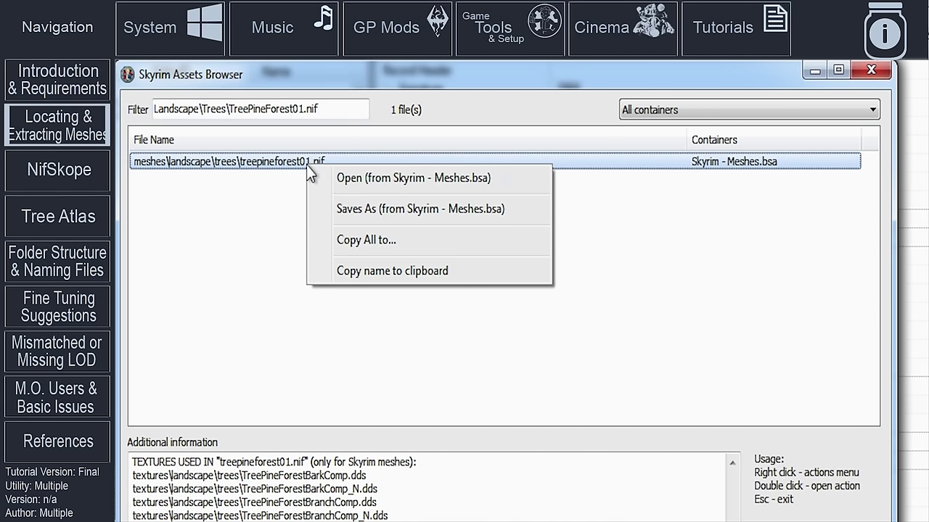
{"action": "left_click", "coordinate": [503, 218]}
{"action": "left_click", "coordinate": [598, 447]}
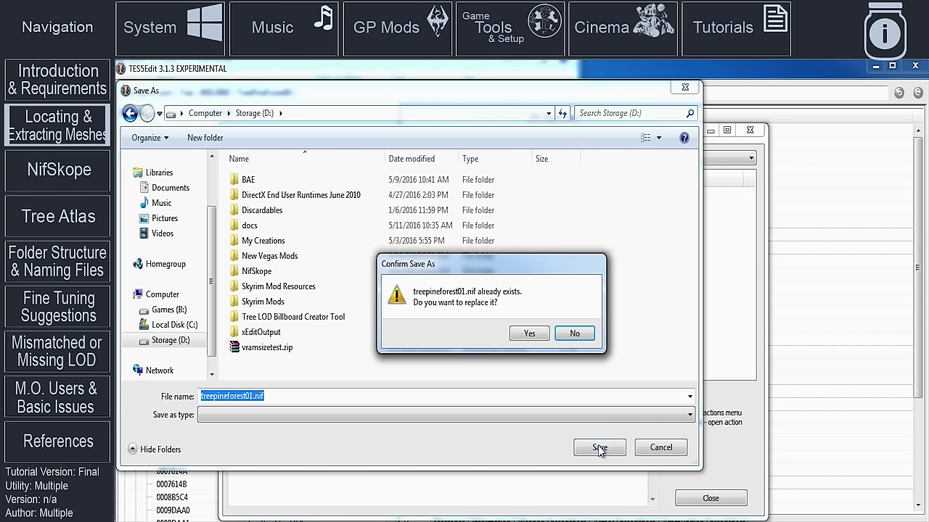
{"action": "left_click", "coordinate": [541, 337]}
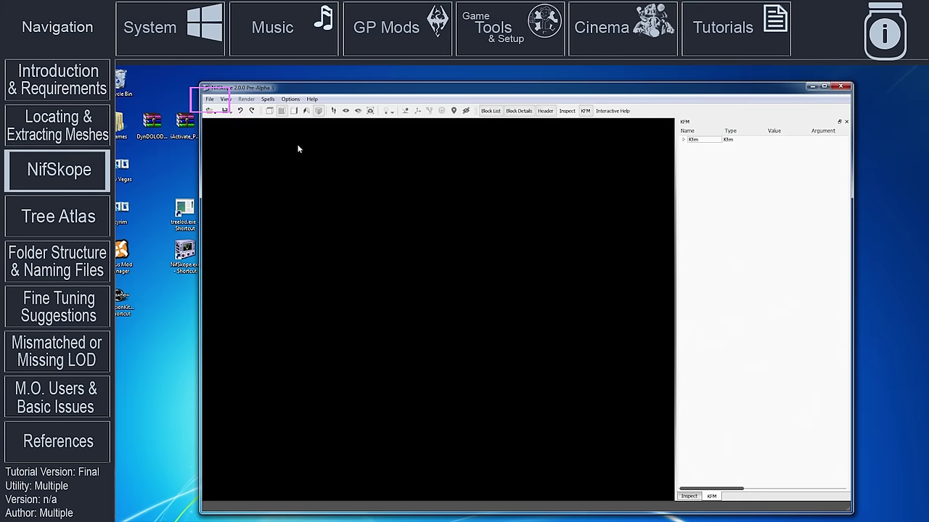
Open treepineforest01.nif from the D: drive in NifSkope.
{"action": "left_click", "coordinate": [209, 98]}
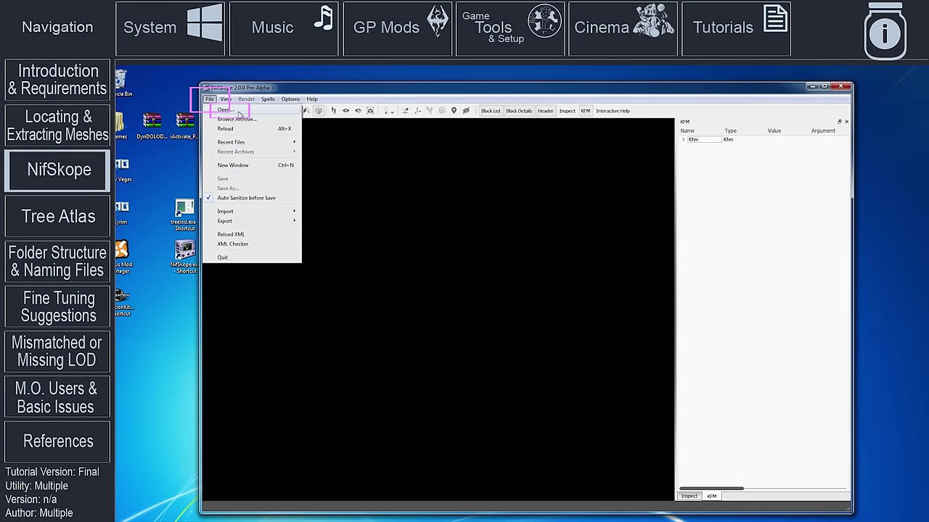
{"action": "left_click", "coordinate": [234, 111]}
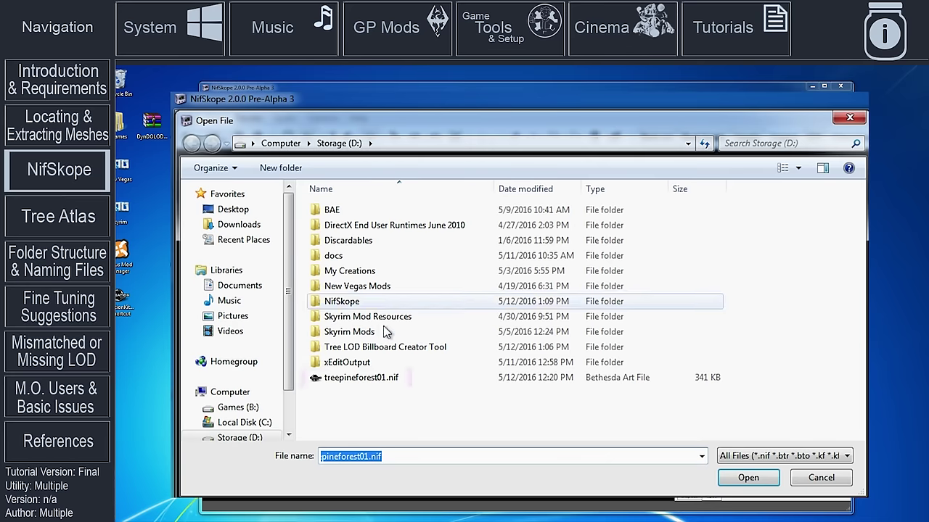
{"action": "double_click", "coordinate": [423, 383]}
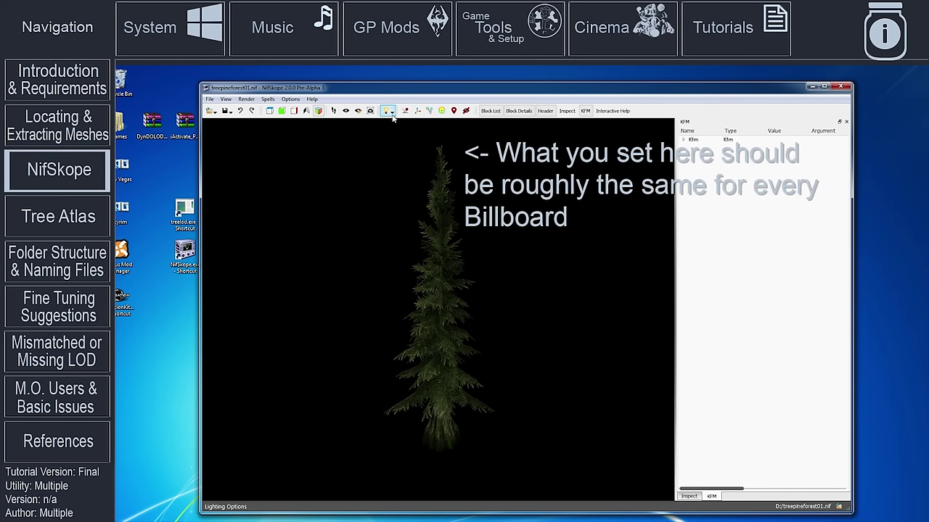
Dim the main light and raise the ambient light on the pine tree.
{"action": "left_click", "coordinate": [392, 114]}
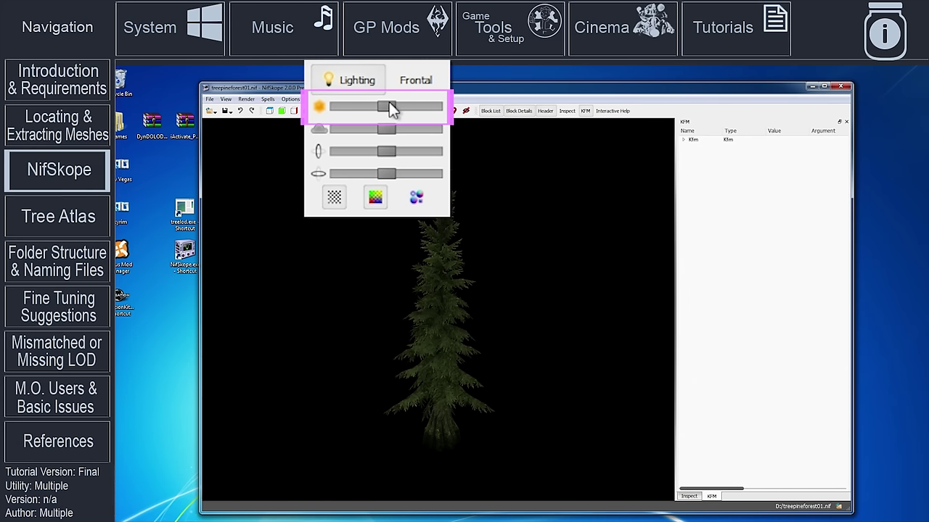
{"action": "left_click_drag", "start_coordinate": [387, 104], "coordinate": [371, 113]}
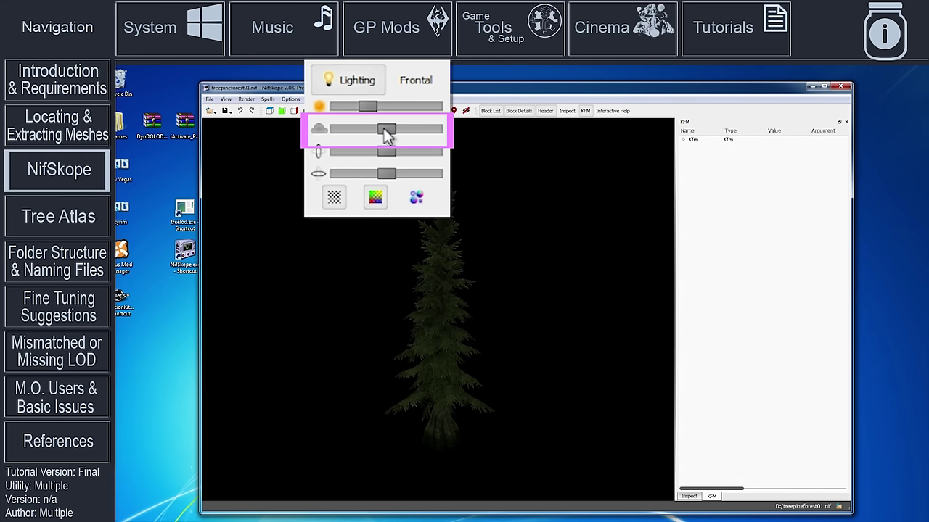
{"action": "left_click_drag", "start_coordinate": [393, 132], "coordinate": [399, 133]}
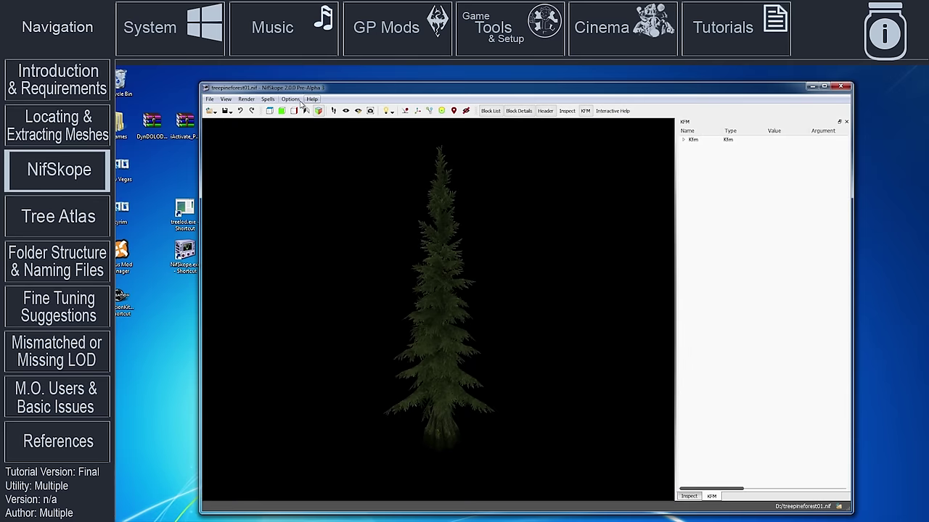
{"action": "left_click", "coordinate": [292, 99]}
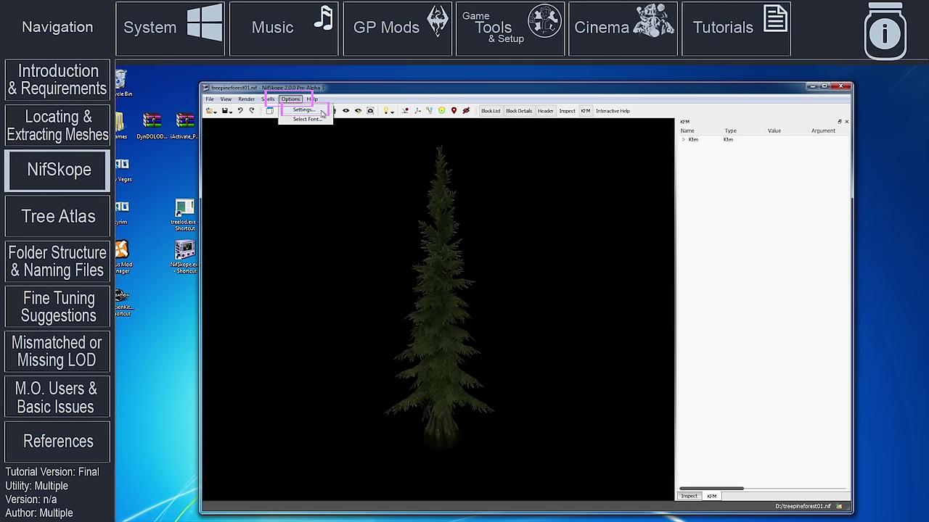
Set Render antialiasing to Off, save the settings, and close NifSkope.
{"action": "left_click", "coordinate": [303, 109]}
{"action": "left_click", "coordinate": [296, 135]}
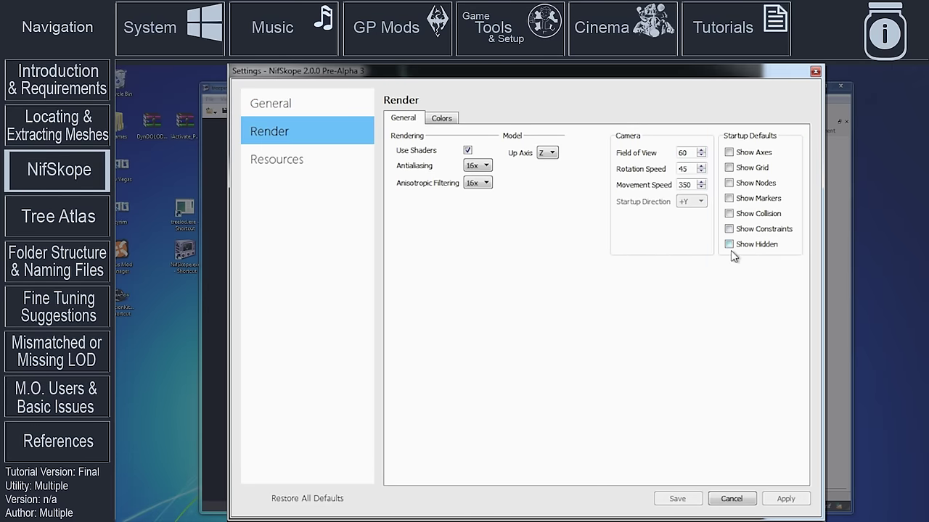
{"action": "left_click", "coordinate": [486, 167]}
{"action": "left_click", "coordinate": [484, 176]}
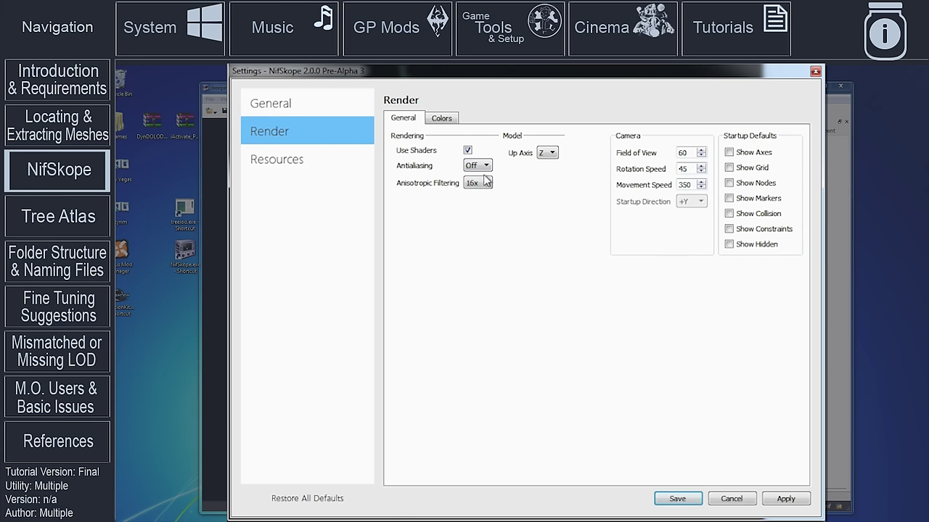
{"action": "left_click", "coordinate": [678, 499]}
{"action": "left_click", "coordinate": [841, 87]}
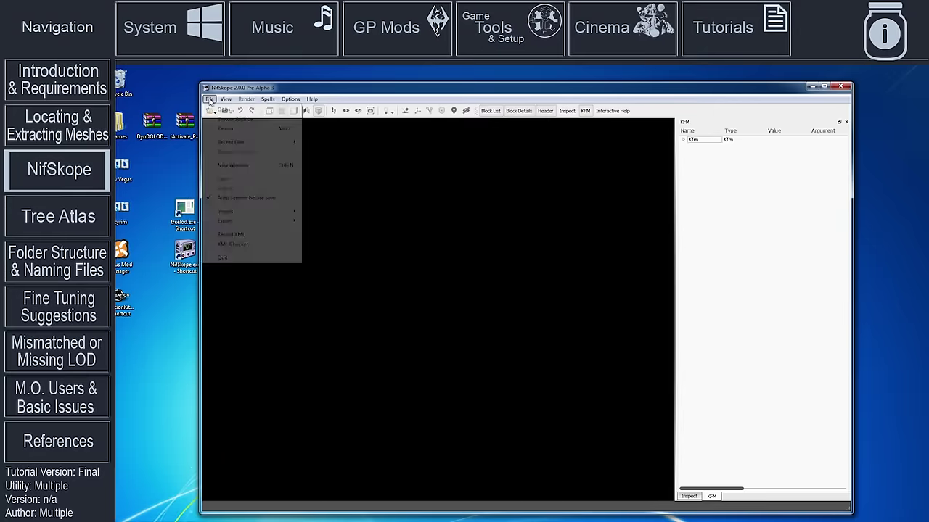
{"action": "left_click", "coordinate": [225, 128]}
Reopen treepineforest01.nif in NifSkope.
{"action": "left_click", "coordinate": [331, 256]}
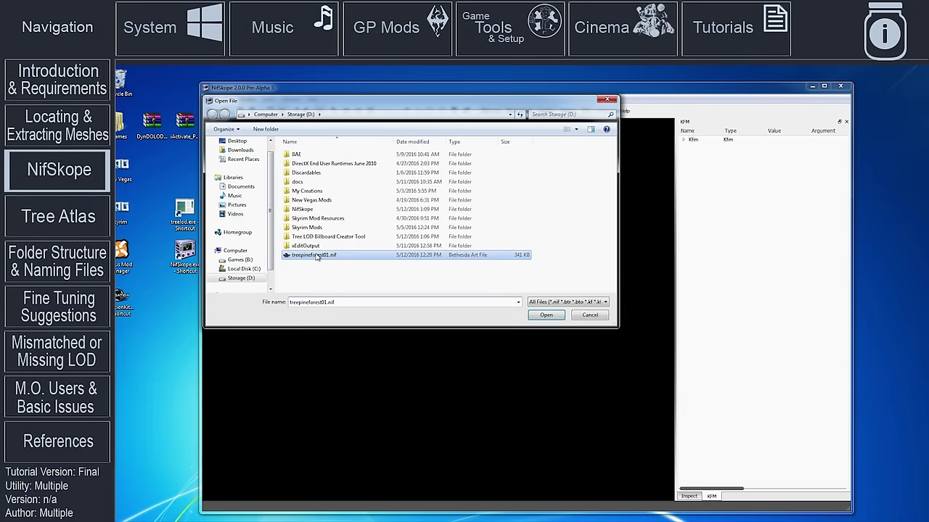
{"action": "double_click", "coordinate": [331, 256]}
{"action": "scroll", "coordinate": [440, 293], "scroll_direction": "up", "scroll_amount": 5}
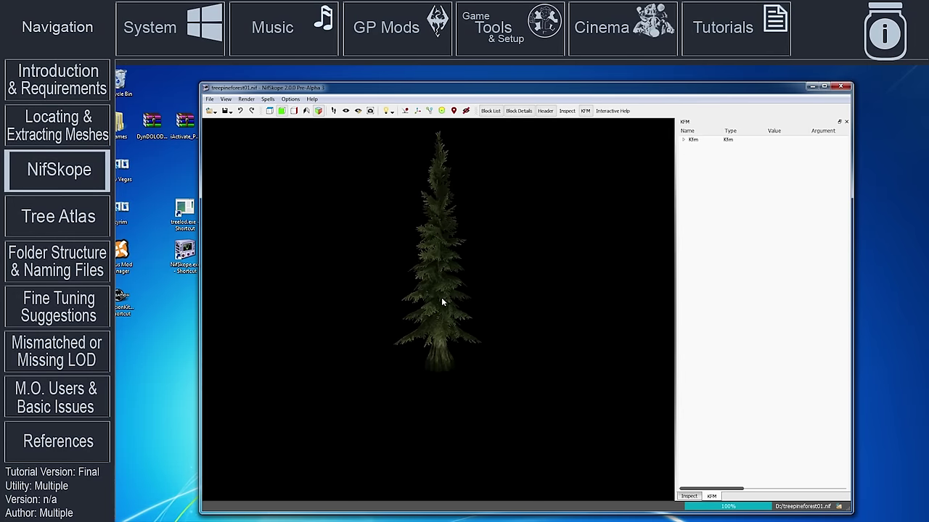
{"action": "scroll", "coordinate": [437, 366], "scroll_direction": "up", "scroll_amount": 4}
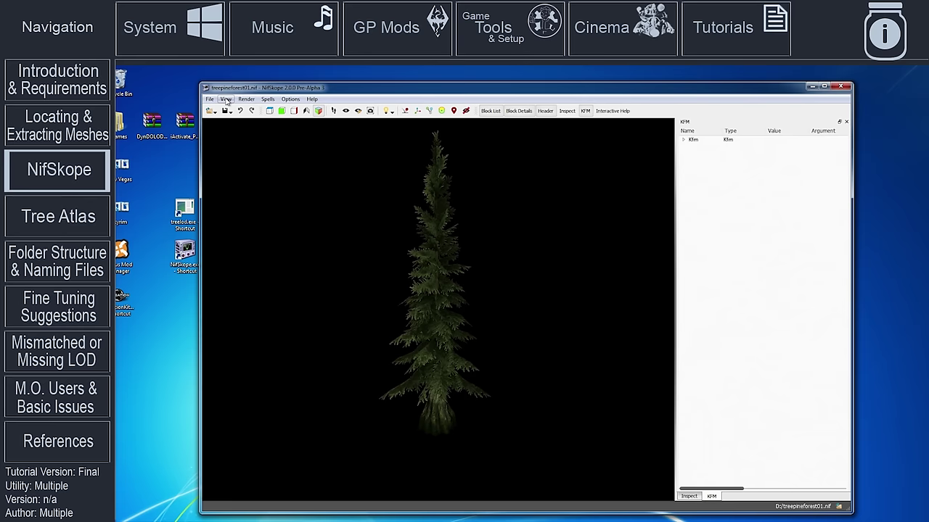
Hide the side panels via the View menu and rotate the pine tree to inspect it.
{"action": "left_click", "coordinate": [226, 99]}
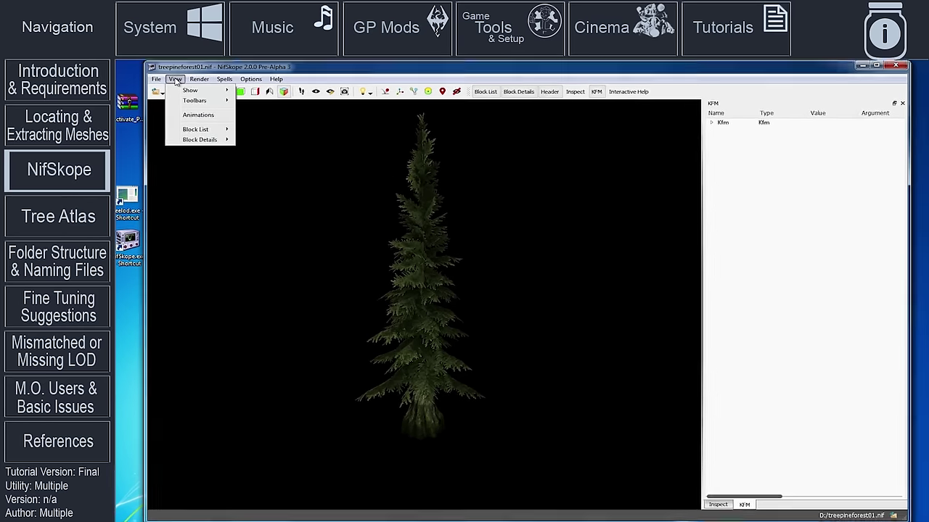
{"action": "mouse_move", "coordinate": [151, 68]}
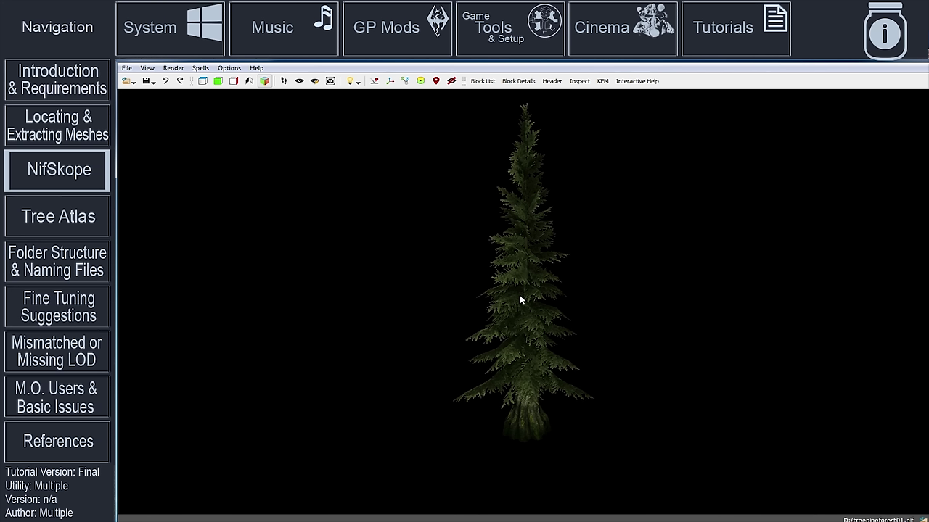
{"action": "left_click_drag", "start_coordinate": [522, 305], "coordinate": [519, 310]}
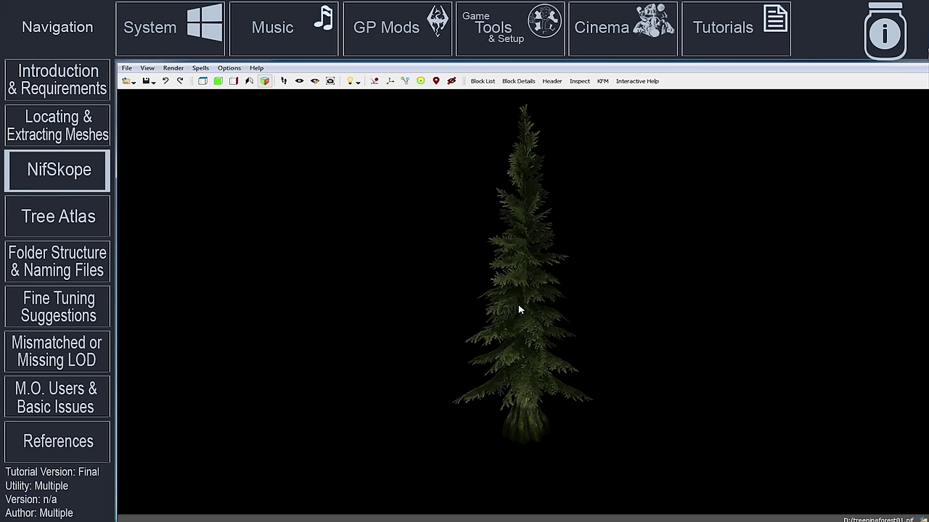
{"action": "left_click_drag", "start_coordinate": [519, 310], "coordinate": [627, 340]}
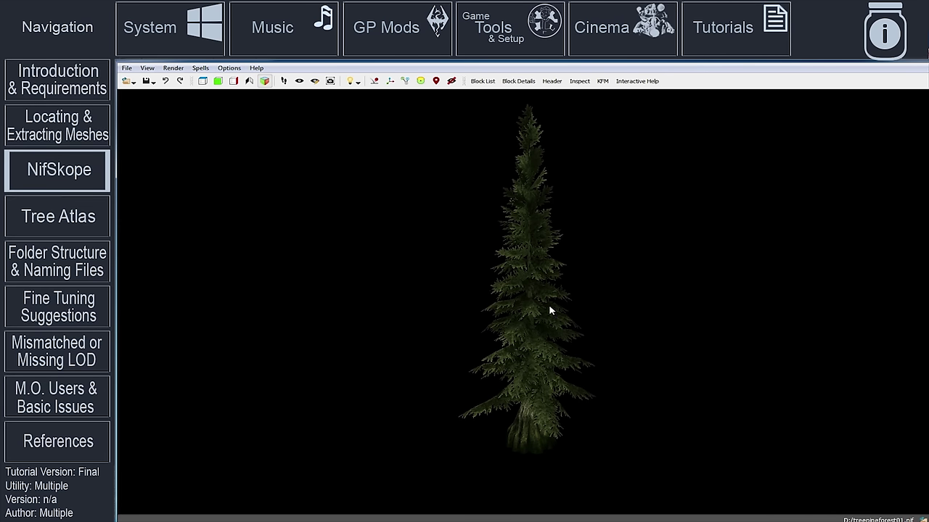
Toggle projection and collision display back and forth, leaving orientation axes and nodes shown.
{"action": "left_click", "coordinate": [265, 82]}
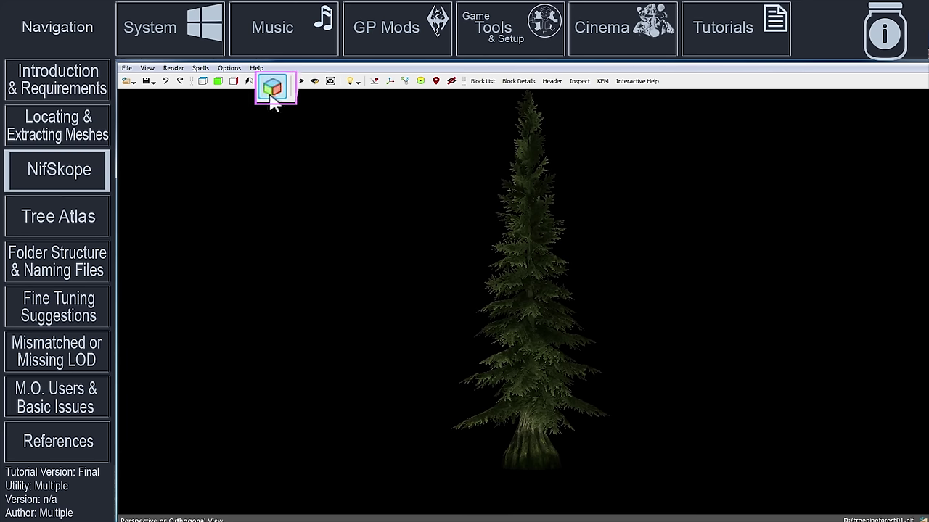
{"action": "left_click", "coordinate": [271, 96]}
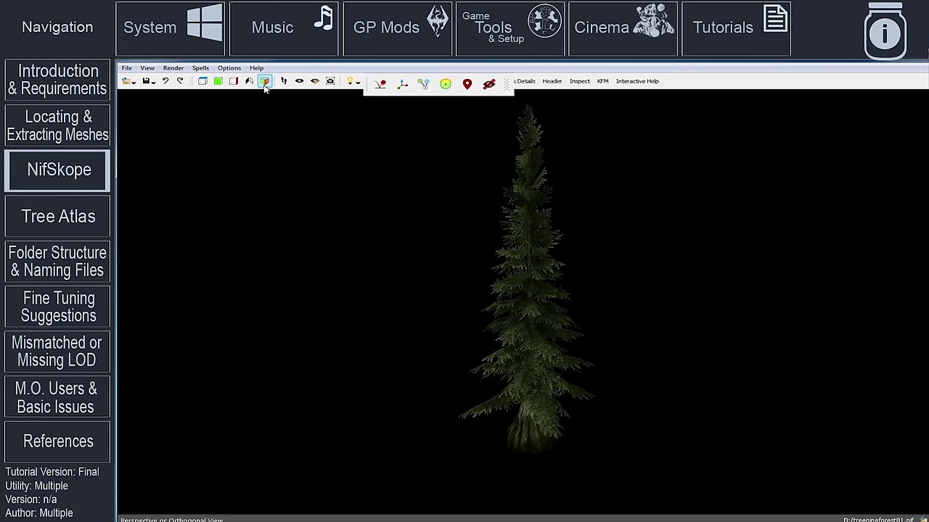
{"action": "left_click", "coordinate": [418, 99]}
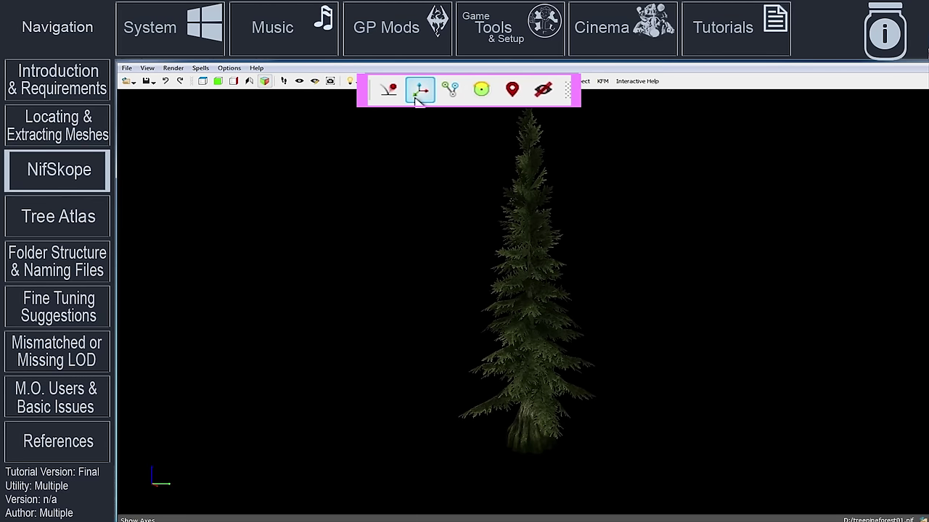
{"action": "left_click", "coordinate": [401, 99]}
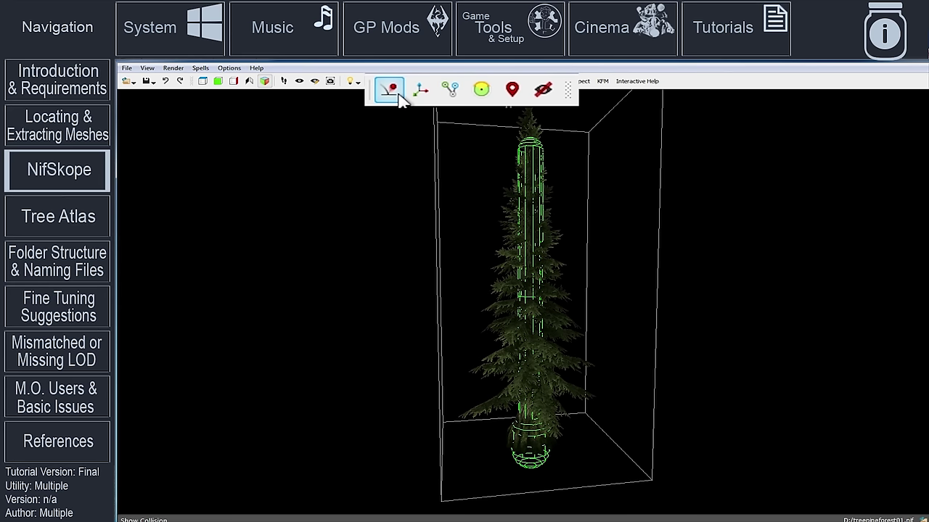
{"action": "left_click", "coordinate": [401, 99]}
{"action": "left_click", "coordinate": [450, 94]}
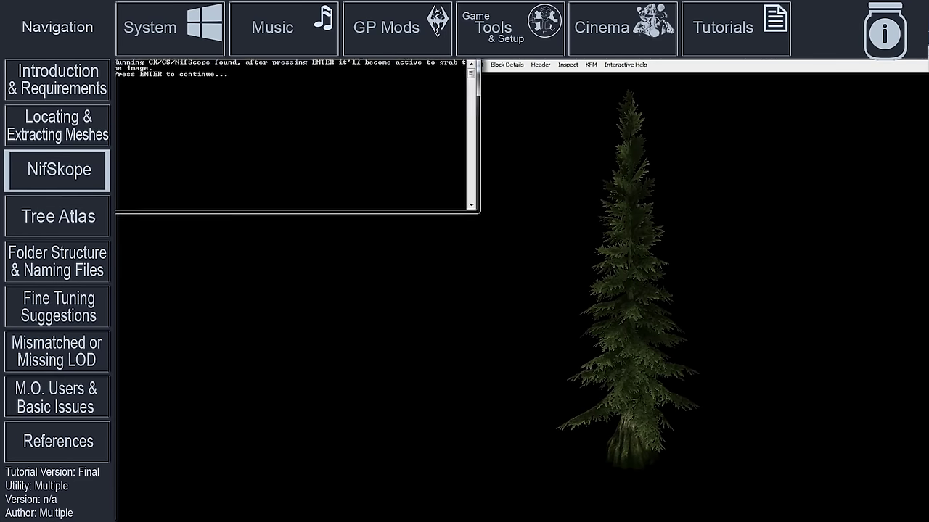
Let the TreeLOD console continue so it captures the pine tree image from NifSkope.
{"action": "left_click_drag", "start_coordinate": [355, 51], "coordinate": [357, 83]}
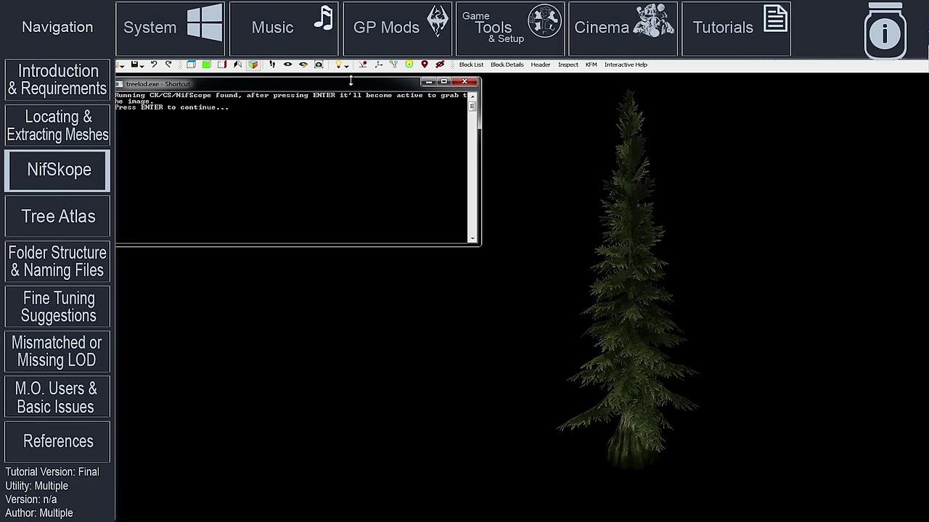
{"action": "key", "text": "Return"}
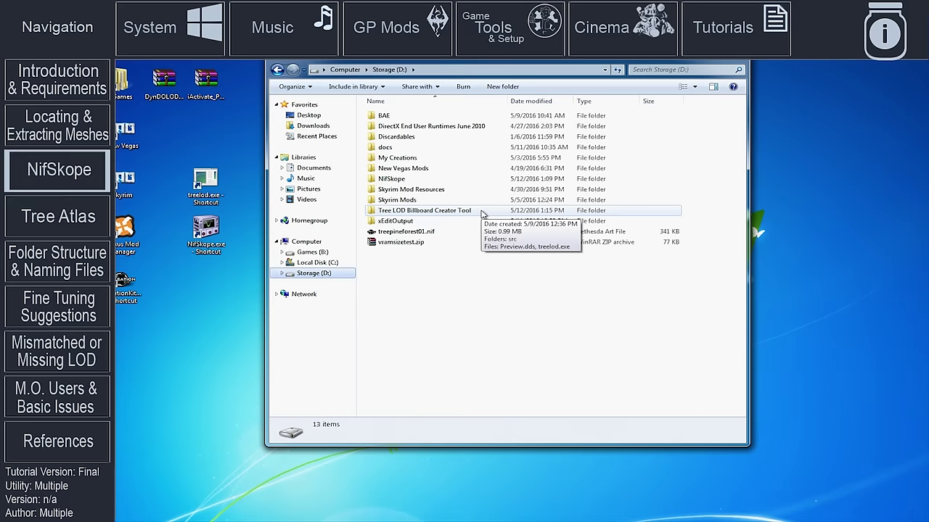
Open the Tree LOD Billboard Creator Tool folder and preview the generated Preview.dds.
{"action": "double_click", "coordinate": [479, 211]}
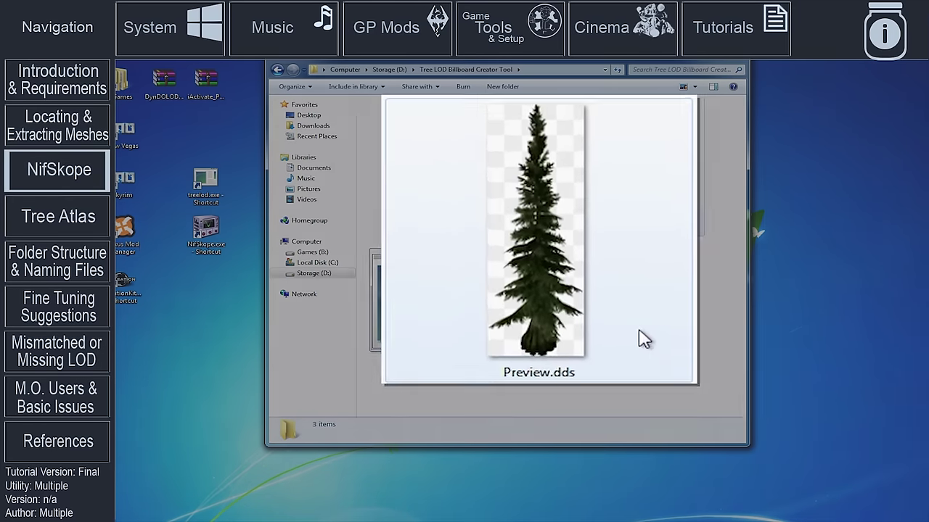
{"action": "left_click", "coordinate": [589, 203]}
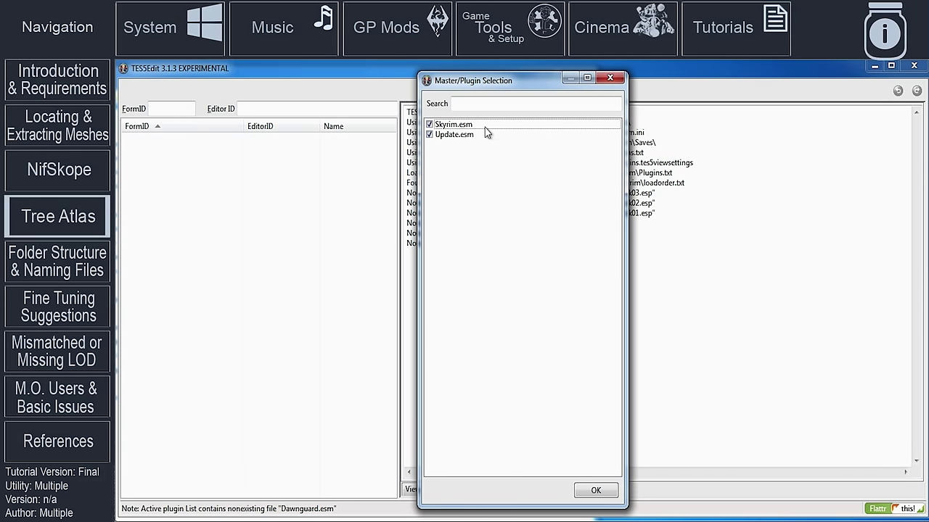
Load Skyrim.esm and Update.esm, then run Split LOD Atlas from the hidden Generate LOD options.
{"action": "key", "text": "Return"}
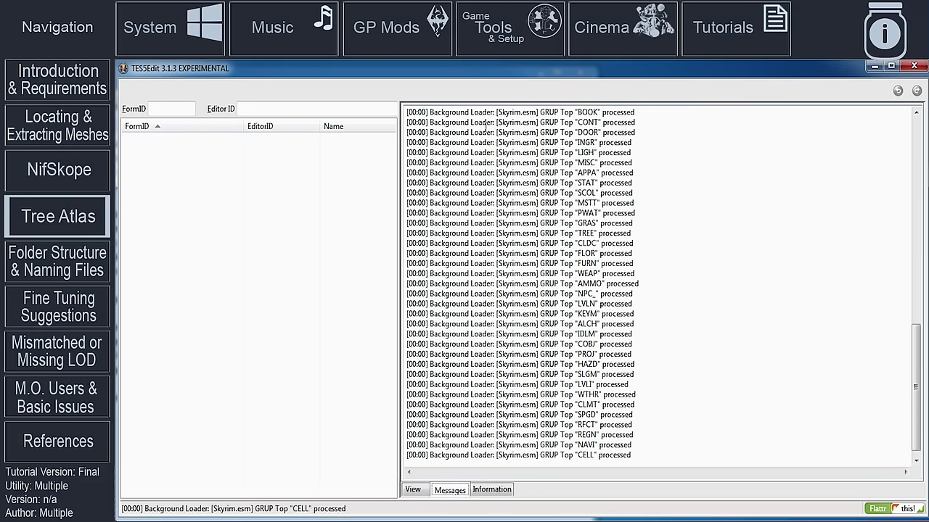
{"action": "right_click", "coordinate": [192, 141]}
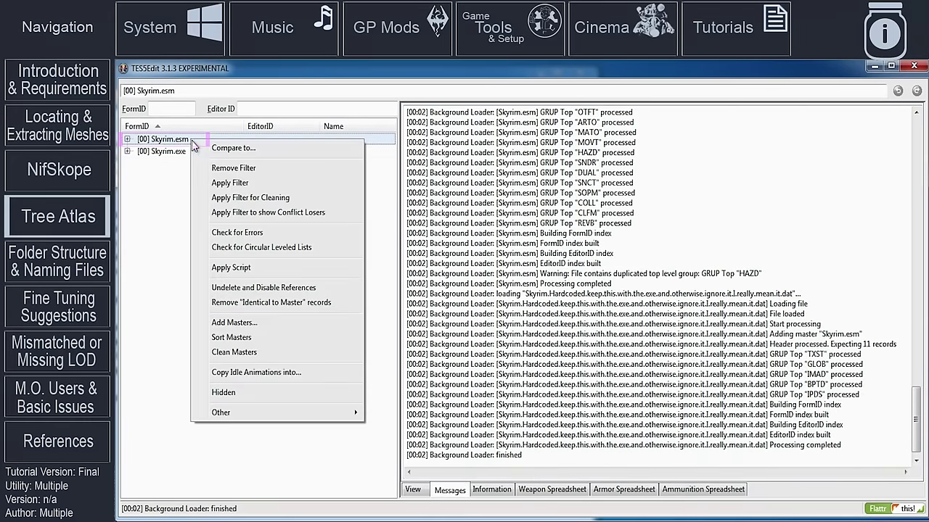
{"action": "left_click", "coordinate": [312, 415]}
{"action": "key", "text": "shift"}
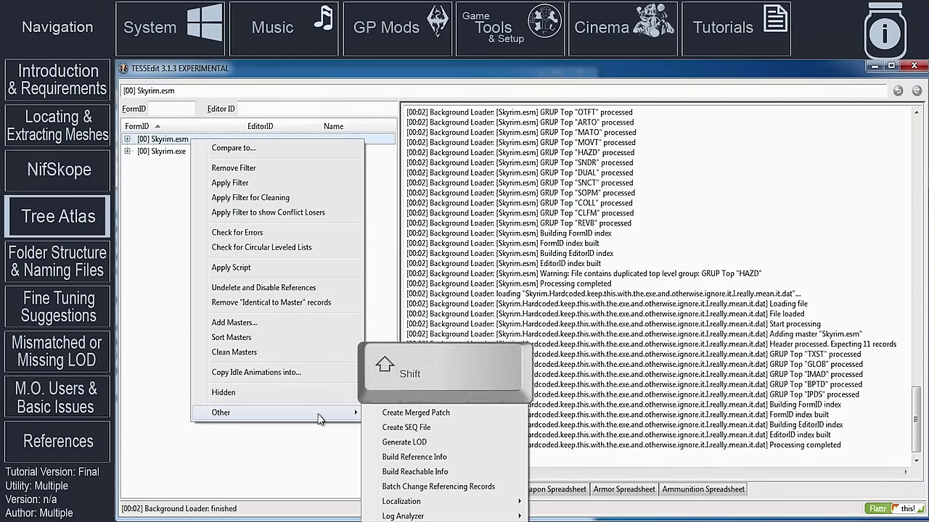
{"action": "left_click", "coordinate": [439, 444]}
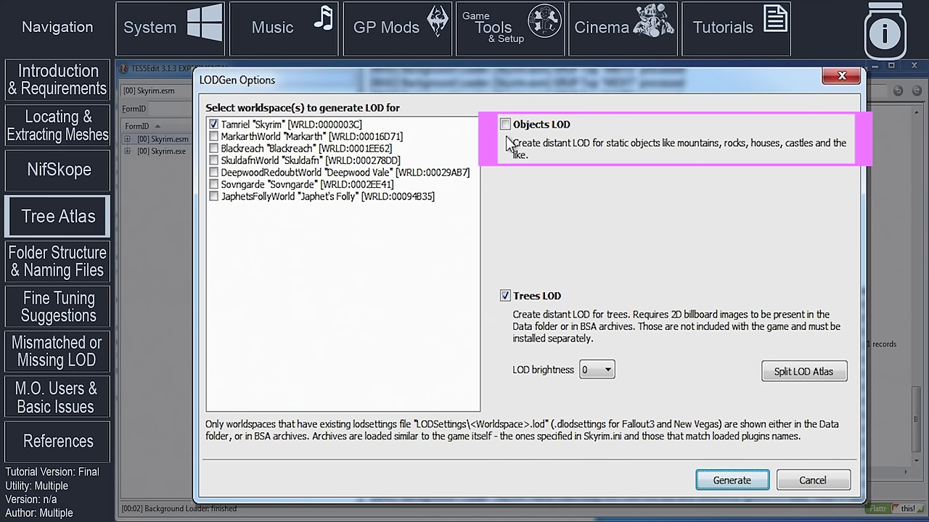
{"action": "left_click", "coordinate": [810, 377]}
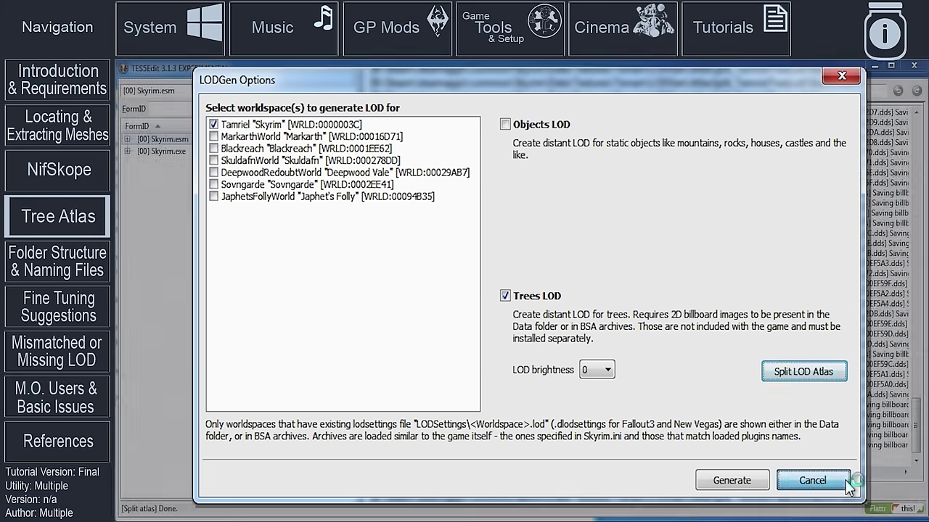
{"action": "left_click", "coordinate": [813, 481]}
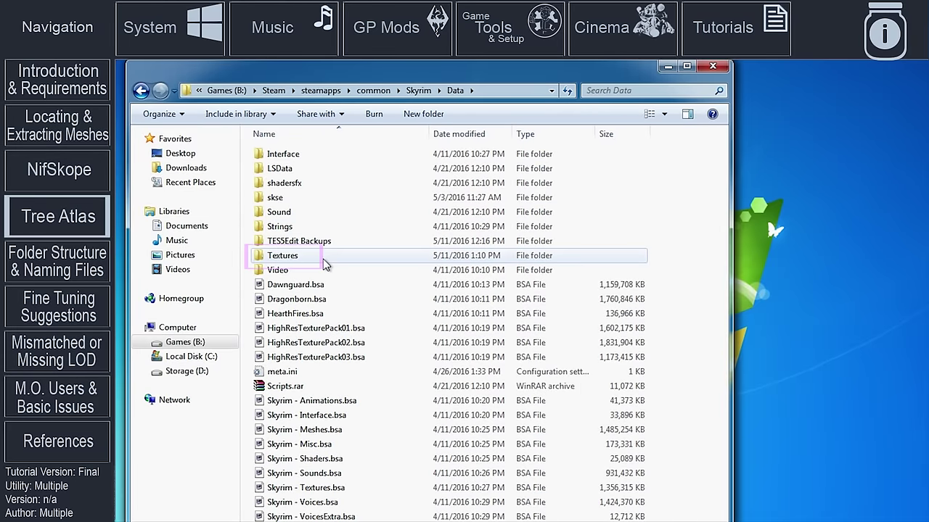
Browse to Textures\Terrain\LODGen\AtlasSplit_TamrielTreeLod\Skyrim.esm in the Data folder.
{"action": "left_click", "coordinate": [324, 261]}
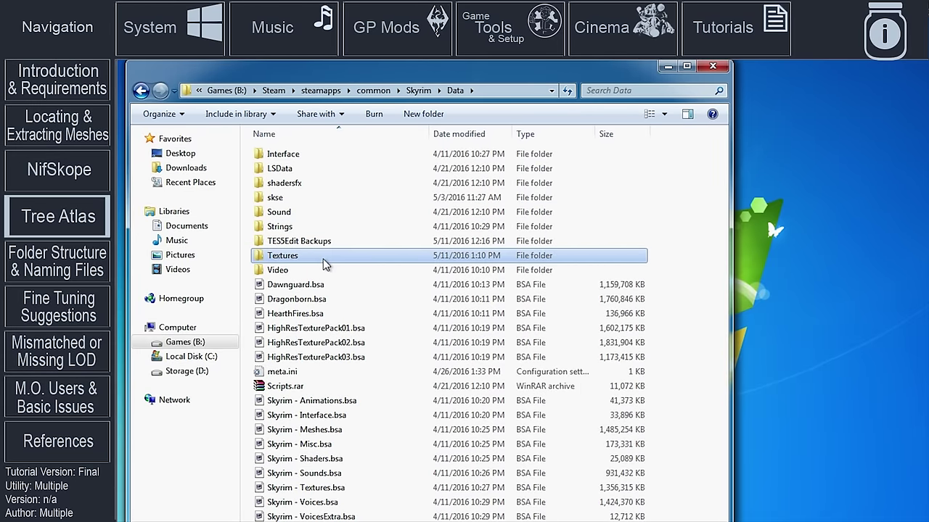
{"action": "double_click", "coordinate": [324, 264]}
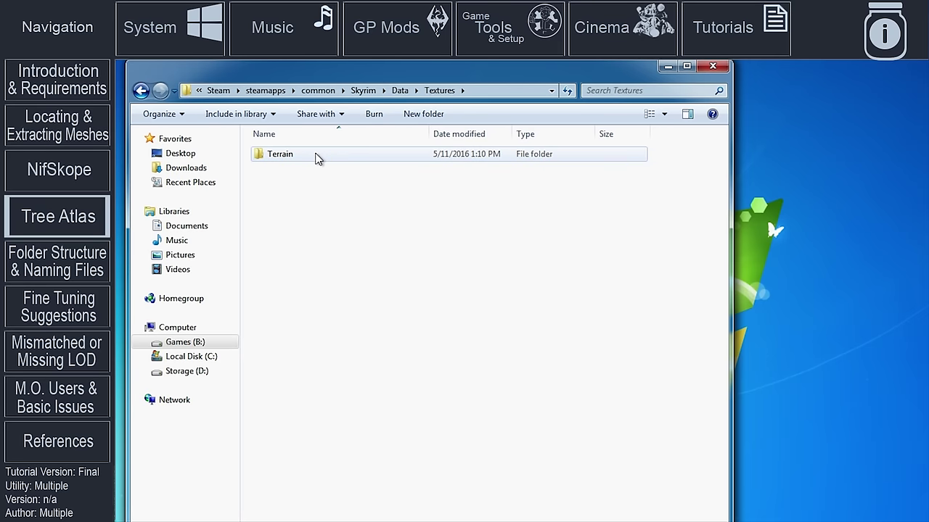
{"action": "double_click", "coordinate": [317, 159]}
{"action": "double_click", "coordinate": [317, 159]}
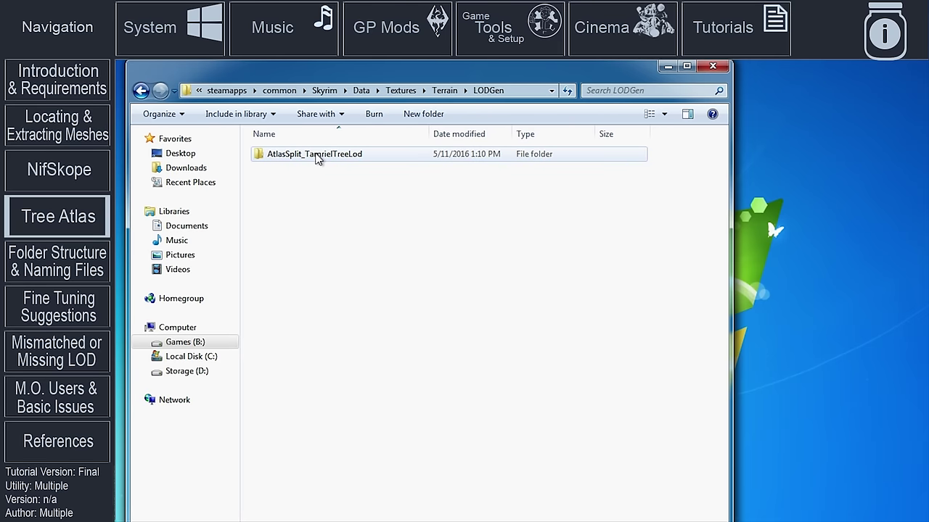
{"action": "double_click", "coordinate": [321, 162]}
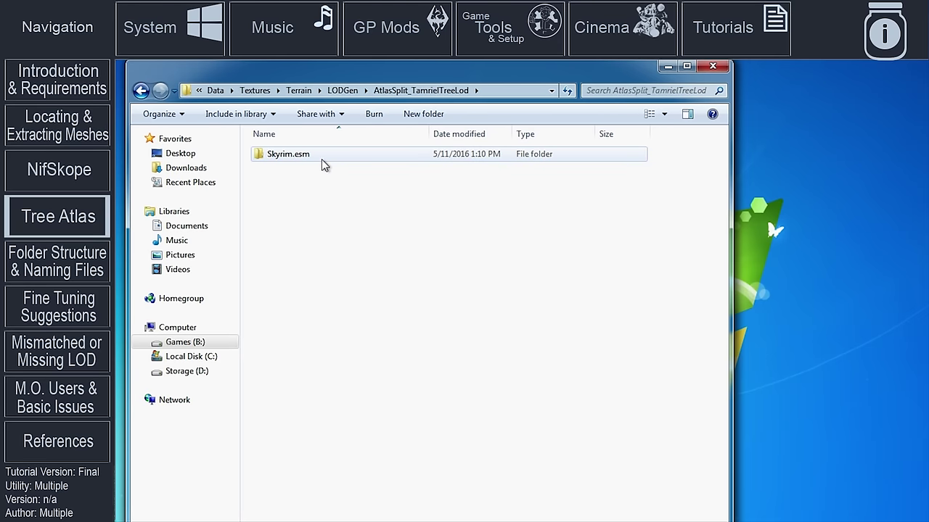
{"action": "left_click", "coordinate": [324, 166]}
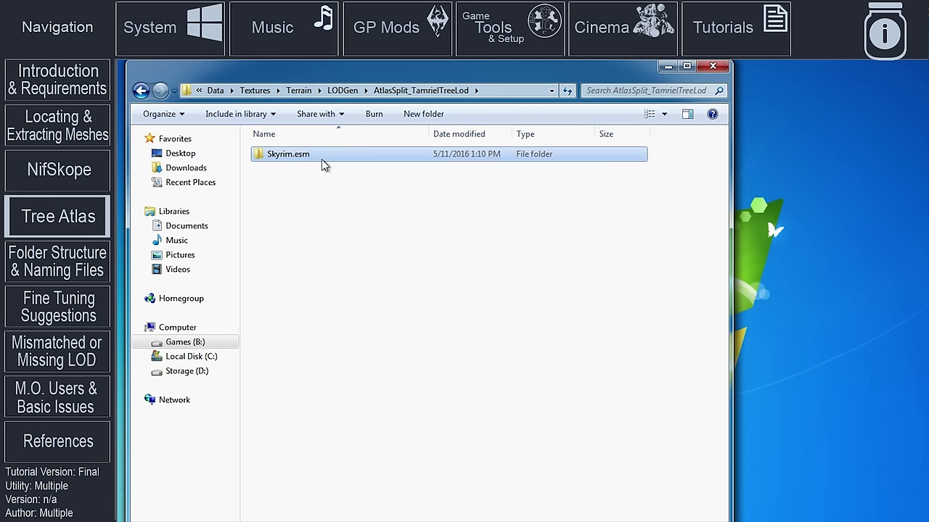
{"action": "double_click", "coordinate": [324, 165]}
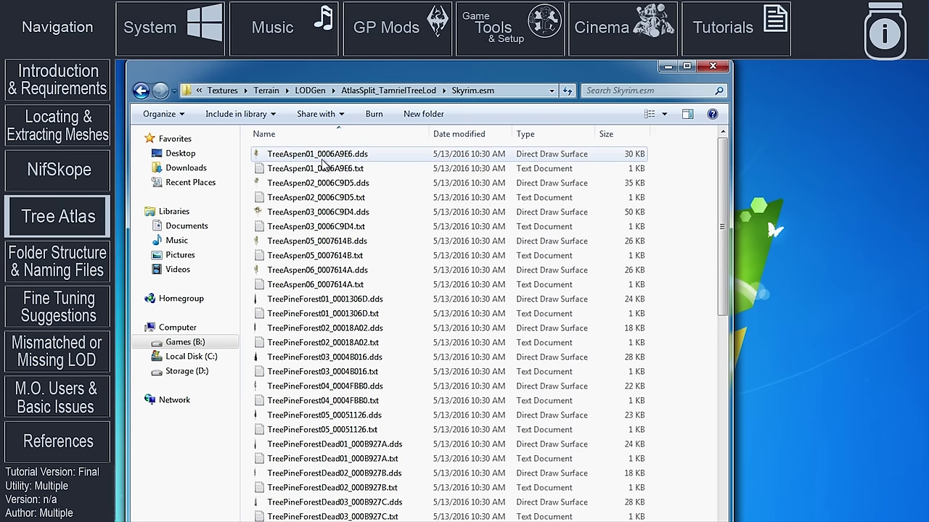
Copy TreePineForest01_0001306D.dds and TreePineForest01_0001306D.txt onto the desktop.
{"action": "left_click", "coordinate": [375, 299]}
{"action": "left_click", "coordinate": [377, 313], "text": "shift"}
{"action": "left_click_drag", "start_coordinate": [377, 314], "coordinate": [411, 319]}
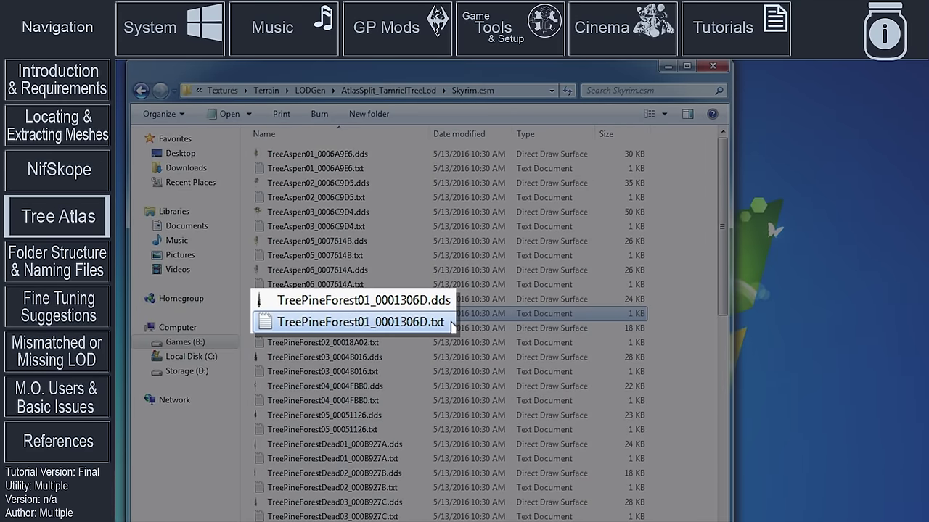
{"action": "left_click_drag", "start_coordinate": [451, 326], "coordinate": [87, 294]}
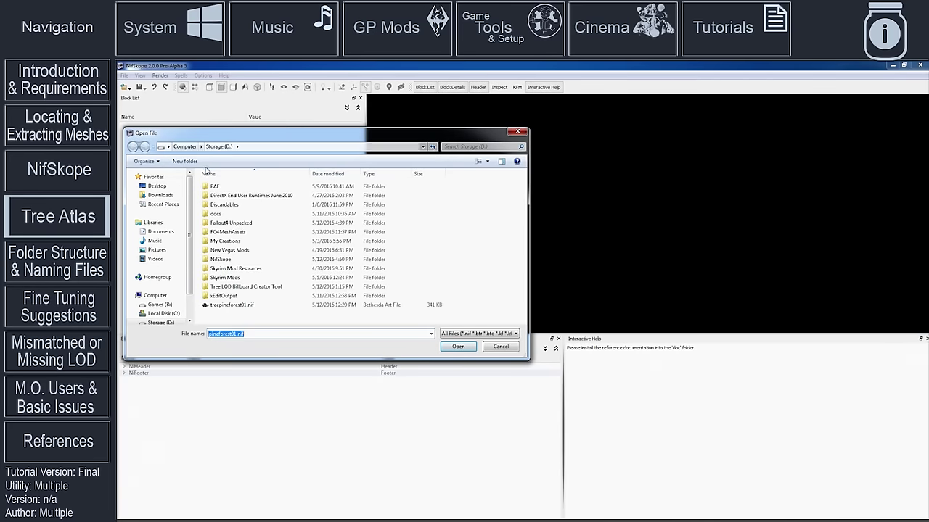
Open treepineforest01.nif and confirm the BSTreeNode has zero translation and rotation and scale 1.
{"action": "double_click", "coordinate": [245, 306]}
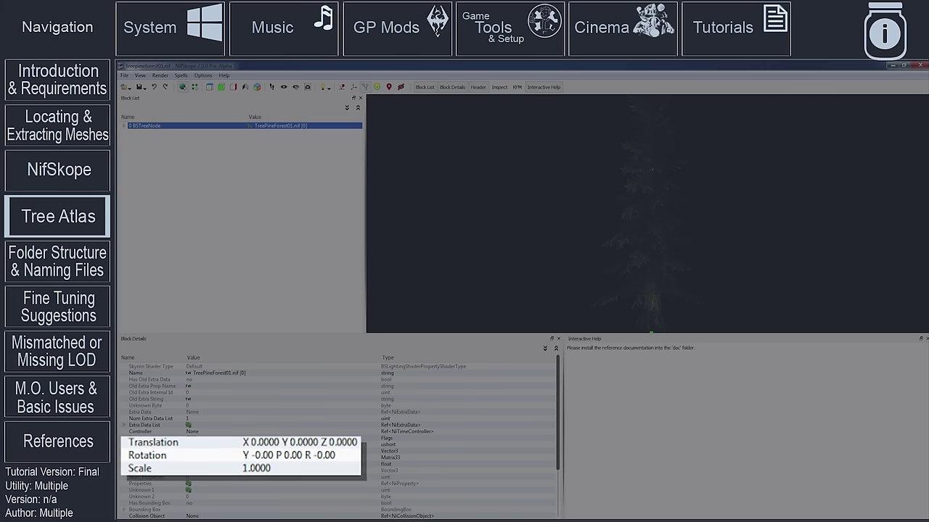
{"action": "left_click", "coordinate": [395, 450]}
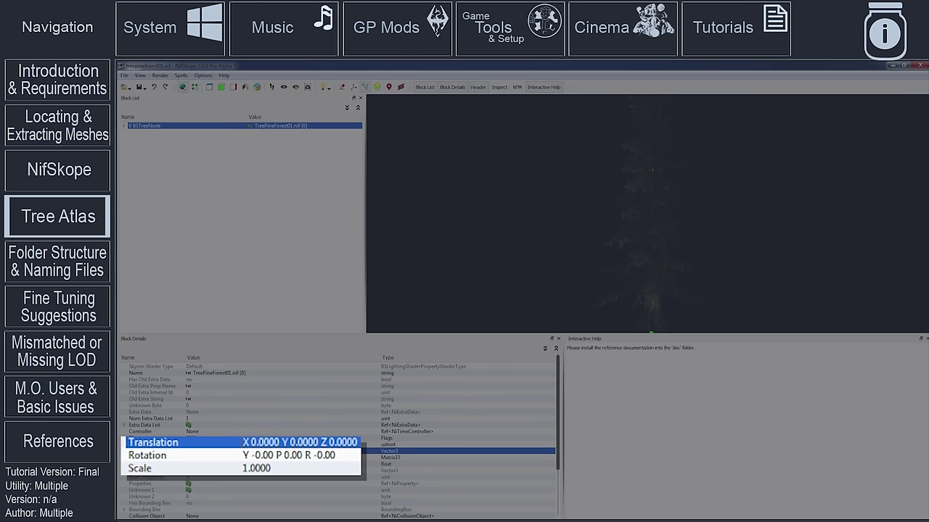
{"action": "left_click", "coordinate": [395, 457]}
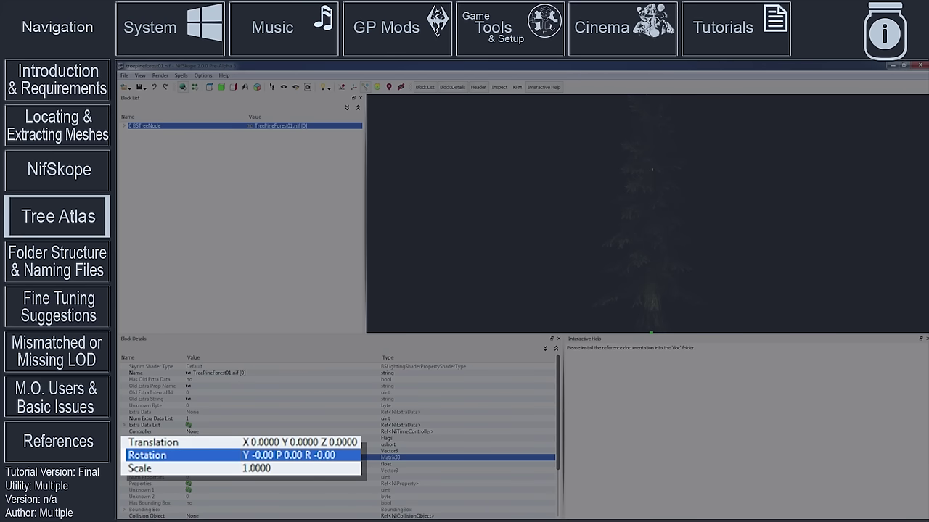
{"action": "left_click", "coordinate": [395, 464]}
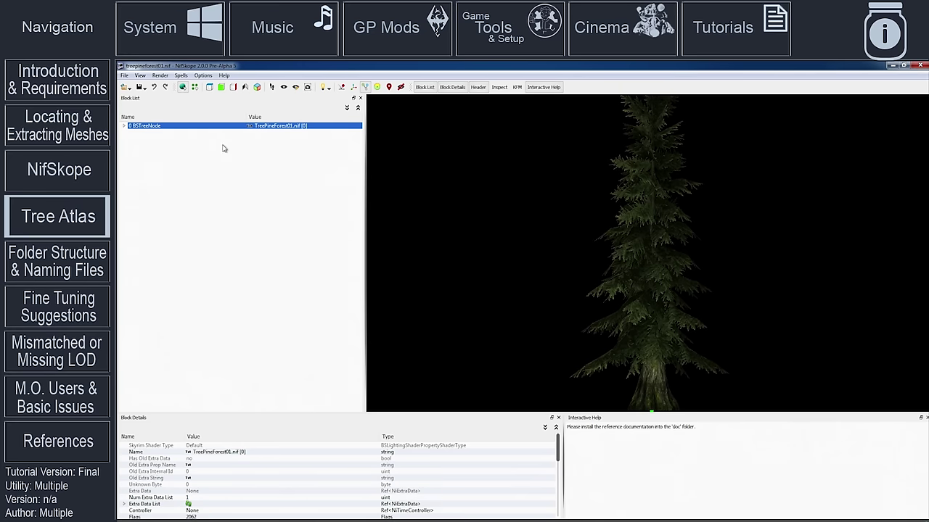
Show the mesh vertices and read the tree's top vertex height, Z 2498.96.
{"action": "left_click", "coordinate": [195, 90]}
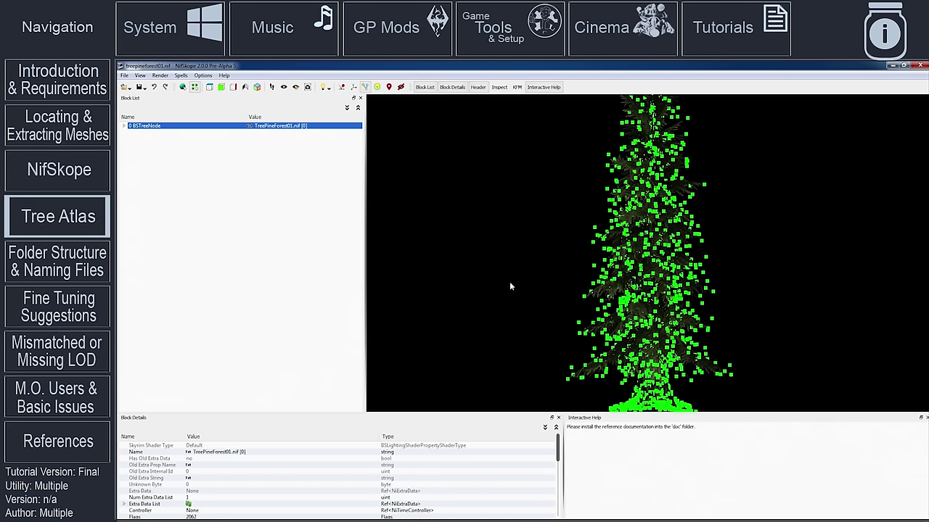
{"action": "left_click_drag", "start_coordinate": [559, 217], "coordinate": [538, 369]}
{"action": "left_click_drag", "start_coordinate": [592, 190], "coordinate": [607, 255]}
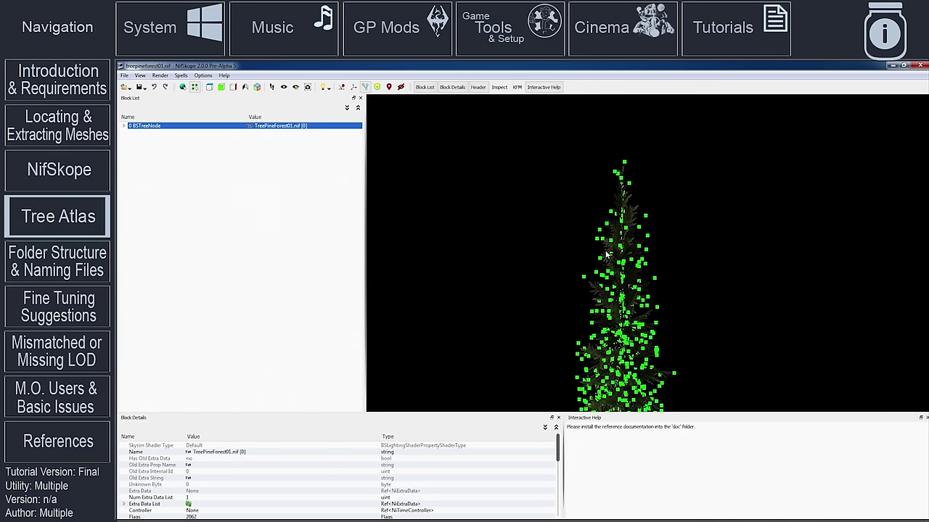
{"action": "left_click", "coordinate": [624, 164]}
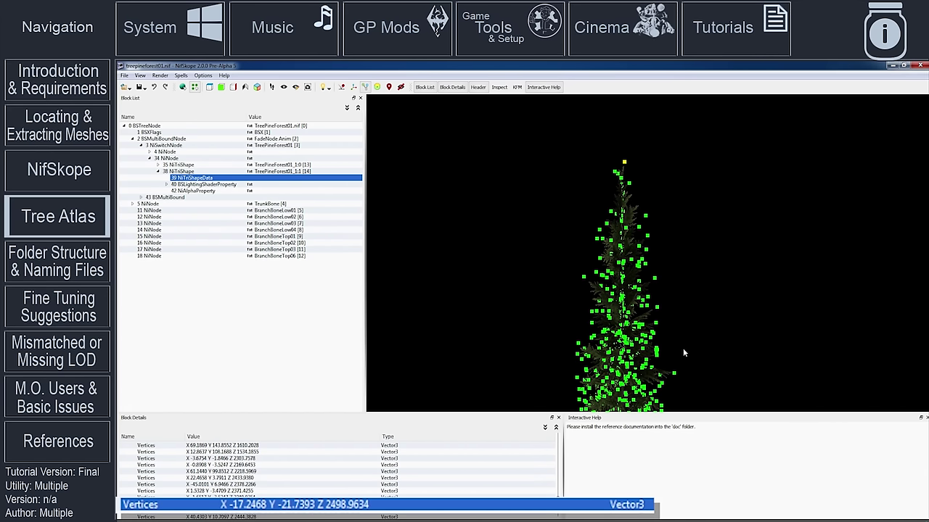
Read the trunk-base vertex height, Z -65.95, then close NifSkope.
{"action": "scroll", "coordinate": [682, 348], "scroll_direction": "up", "scroll_amount": 6}
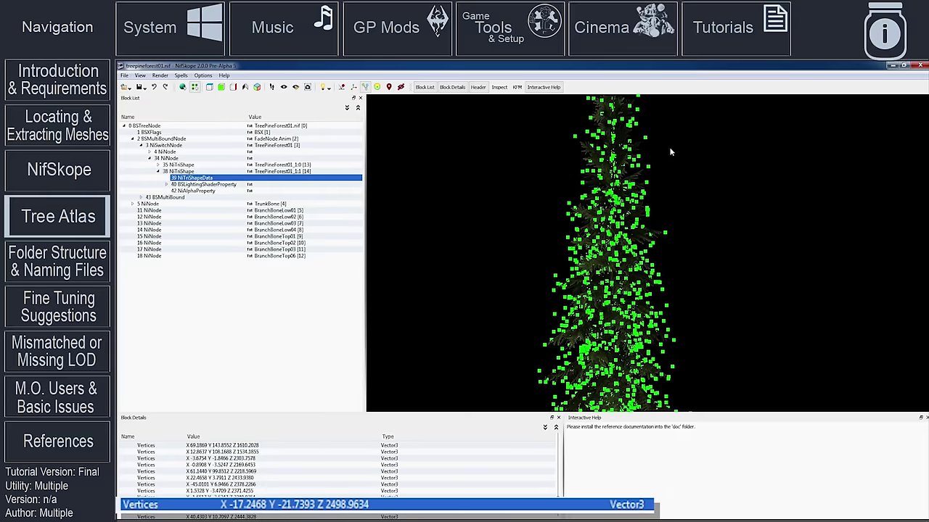
{"action": "scroll", "coordinate": [717, 309], "scroll_direction": "up", "scroll_amount": 5}
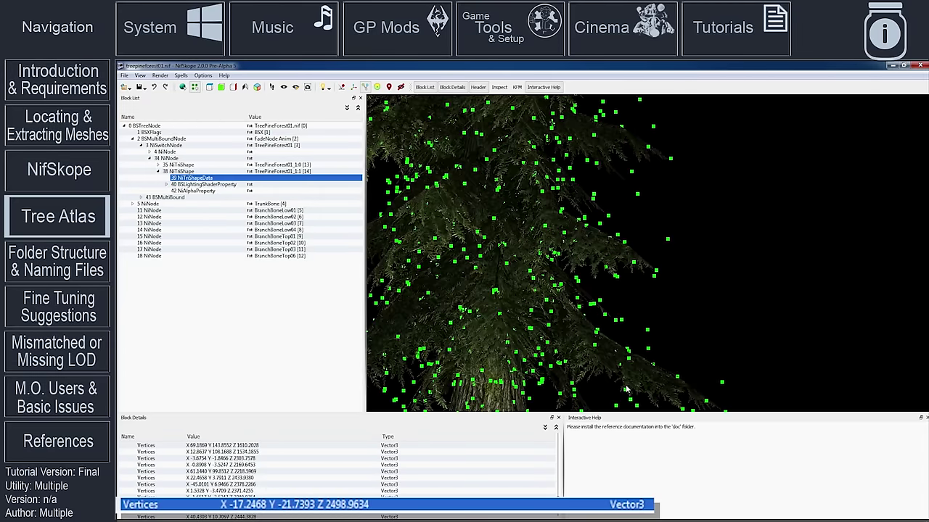
{"action": "left_click", "coordinate": [593, 308]}
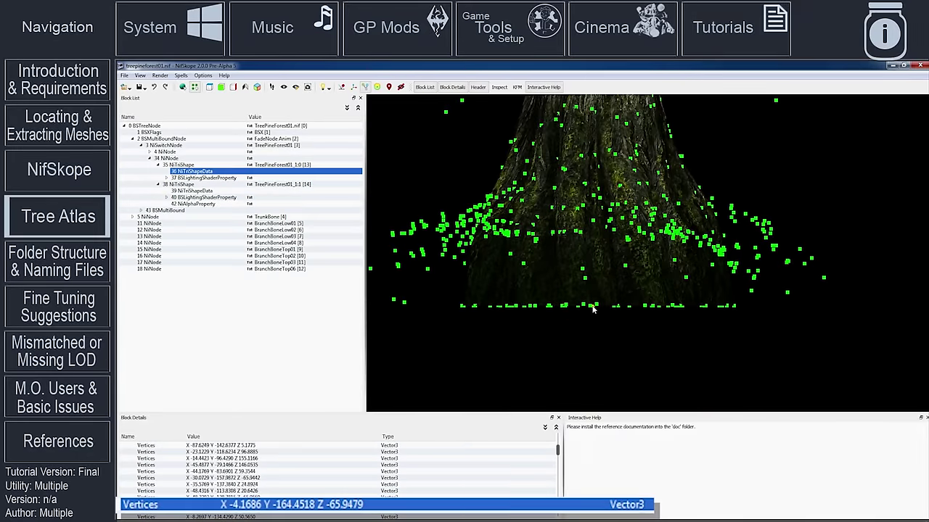
{"action": "left_click", "coordinate": [922, 65]}
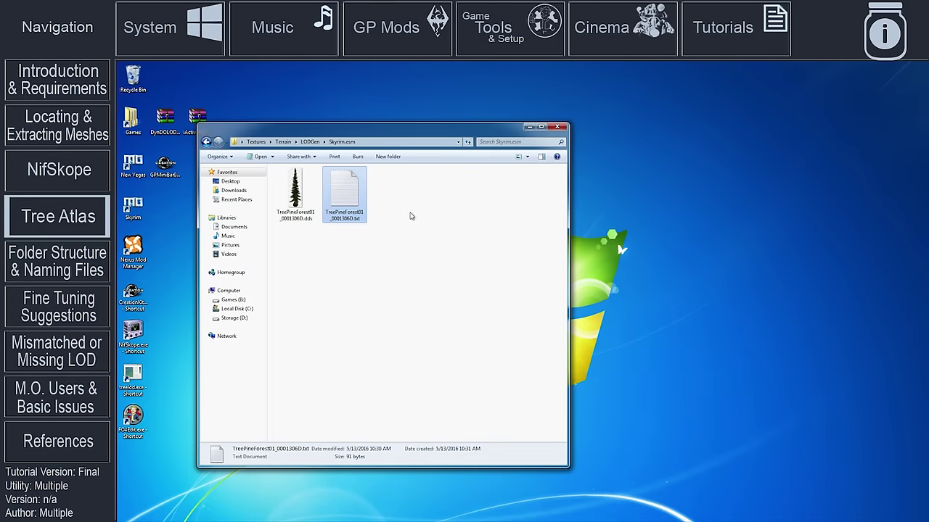
Add a ShiftZ=-66 line below Height in TreePineForest01_0001306D.txt.
{"action": "double_click", "coordinate": [366, 226]}
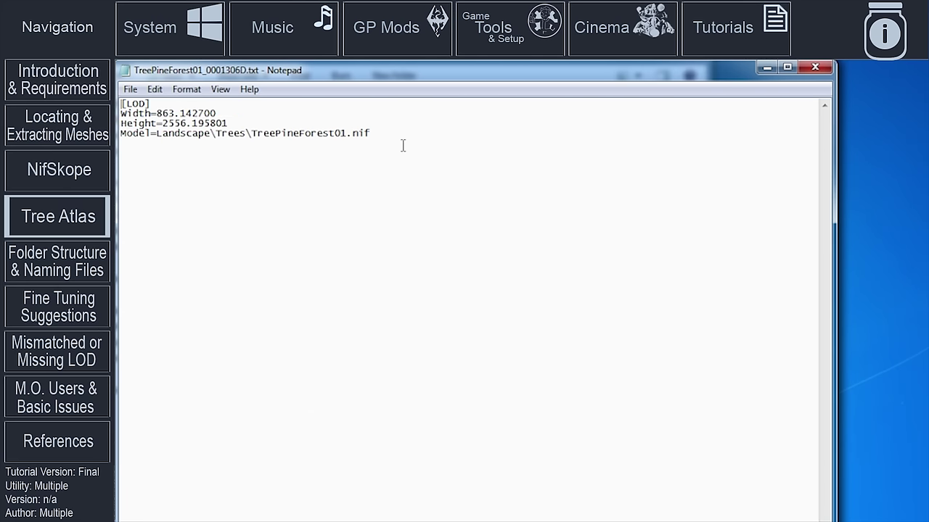
{"action": "left_click", "coordinate": [279, 121]}
{"action": "key", "text": "Return"}
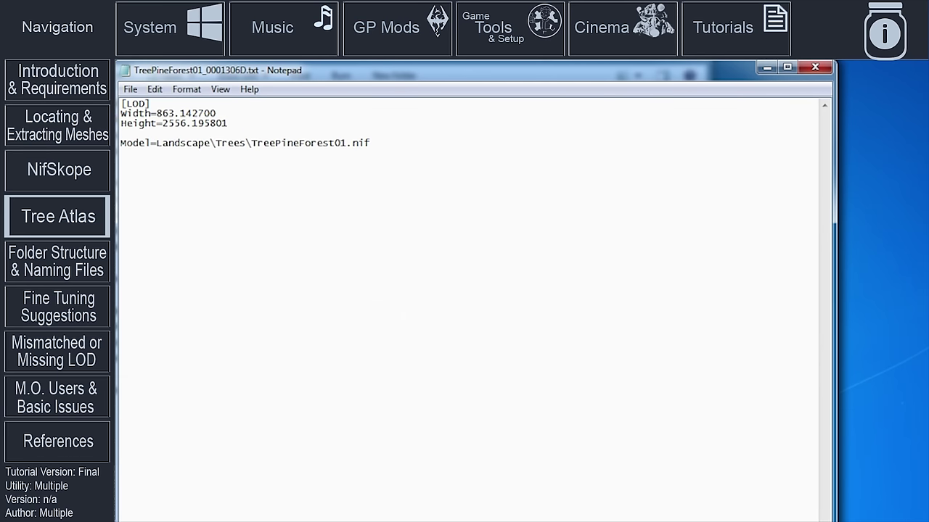
{"action": "type", "text": "ShiftZ=-66"}
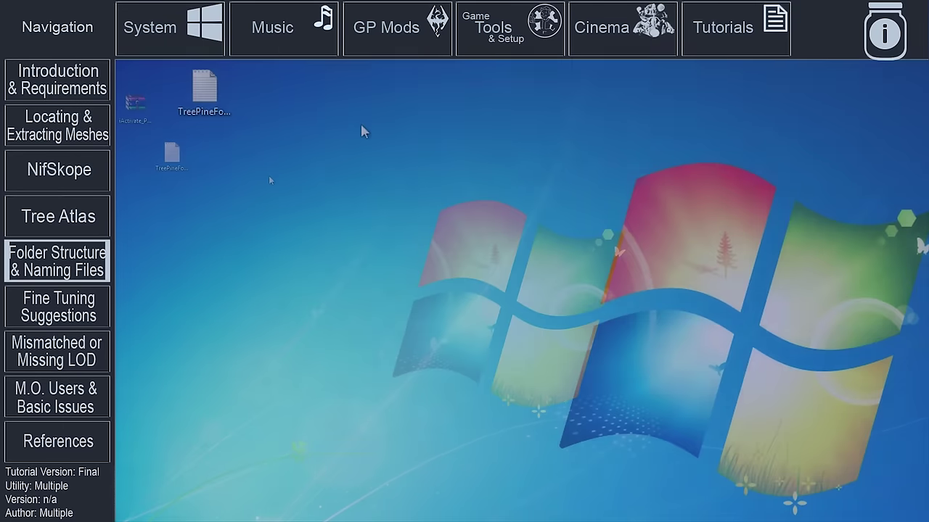
Create a Textures folder on the desktop with a Terrain folder inside it.
{"action": "right_click", "coordinate": [361, 124]}
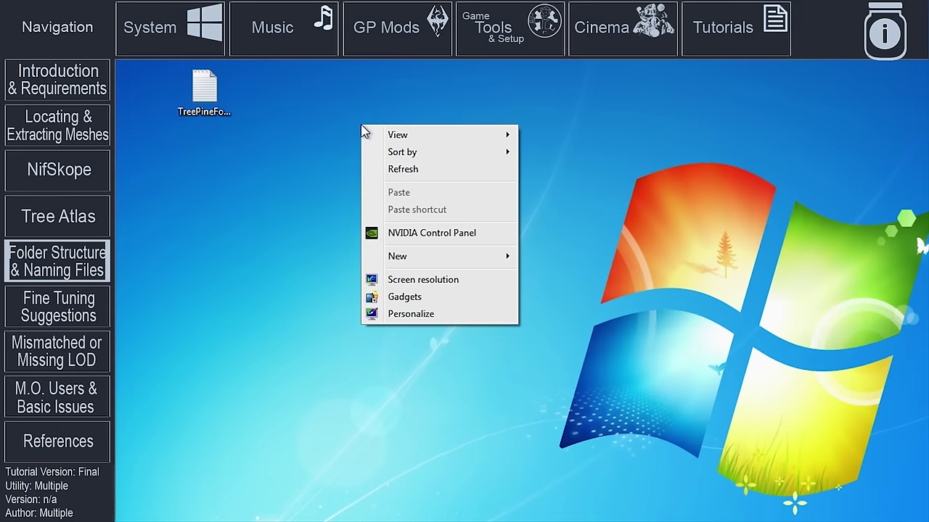
{"action": "mouse_move", "coordinate": [476, 261]}
{"action": "left_click", "coordinate": [557, 257]}
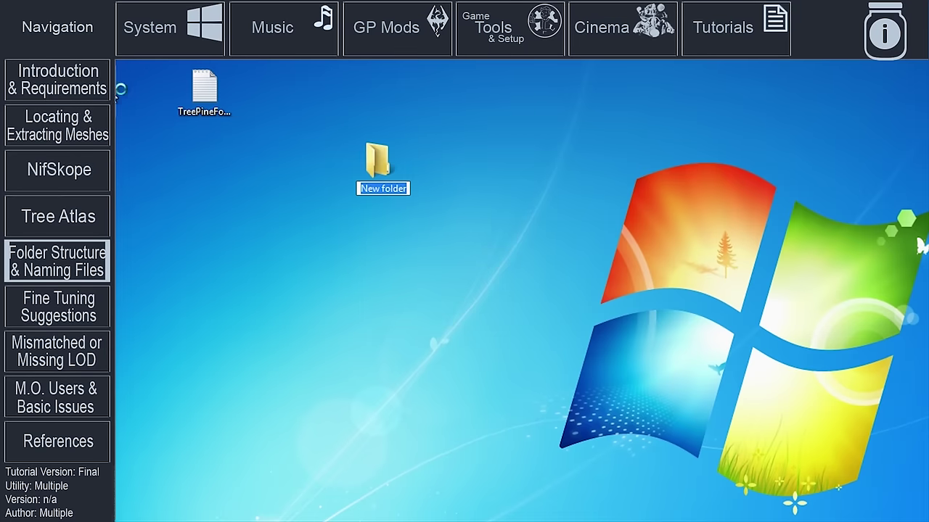
{"action": "type", "text": "Textures"}
{"action": "key", "text": "Return"}
{"action": "double_click", "coordinate": [397, 171]}
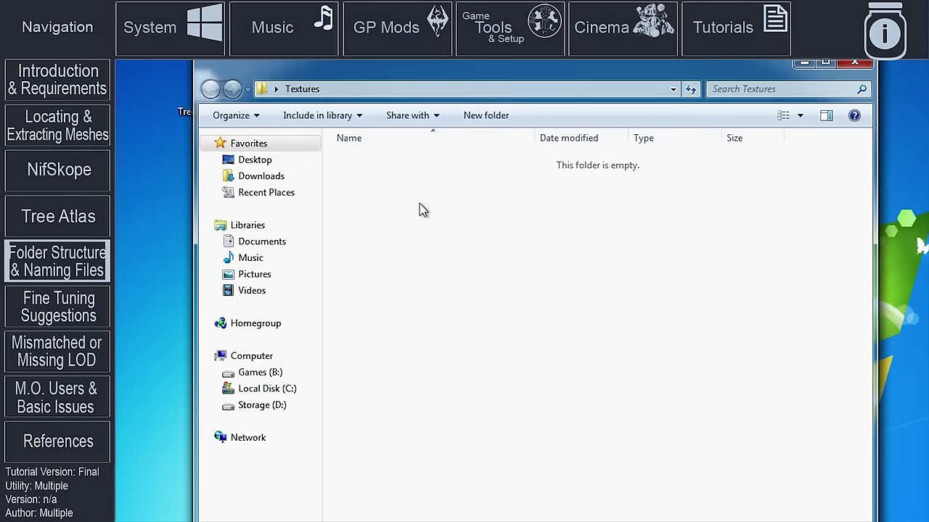
{"action": "right_click", "coordinate": [419, 205]}
{"action": "mouse_move", "coordinate": [530, 394]}
{"action": "left_click", "coordinate": [628, 396]}
{"action": "type", "text": "Terrain"}
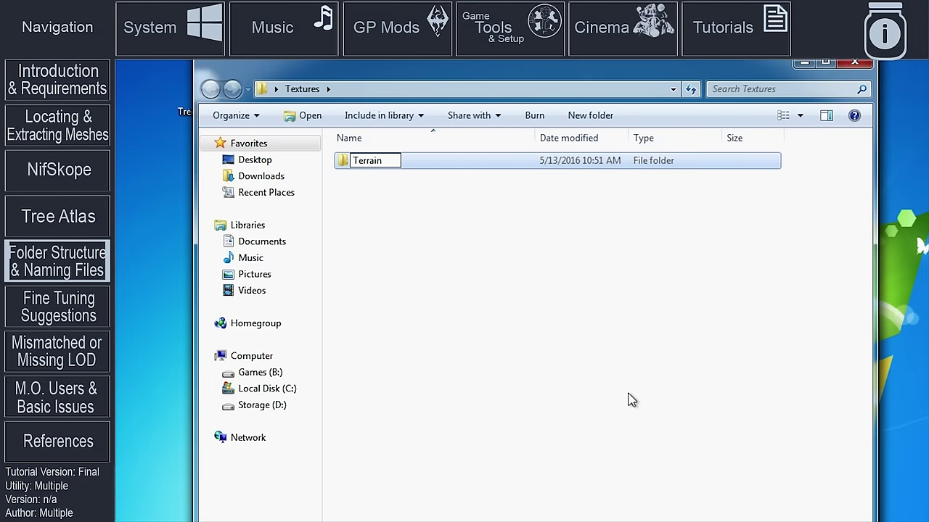
{"action": "key", "text": "Return"}
Inside Terrain, create LODGen and within it a Skyrim.esm folder.
{"action": "double_click", "coordinate": [431, 164]}
{"action": "right_click", "coordinate": [430, 165]}
{"action": "mouse_move", "coordinate": [524, 355]}
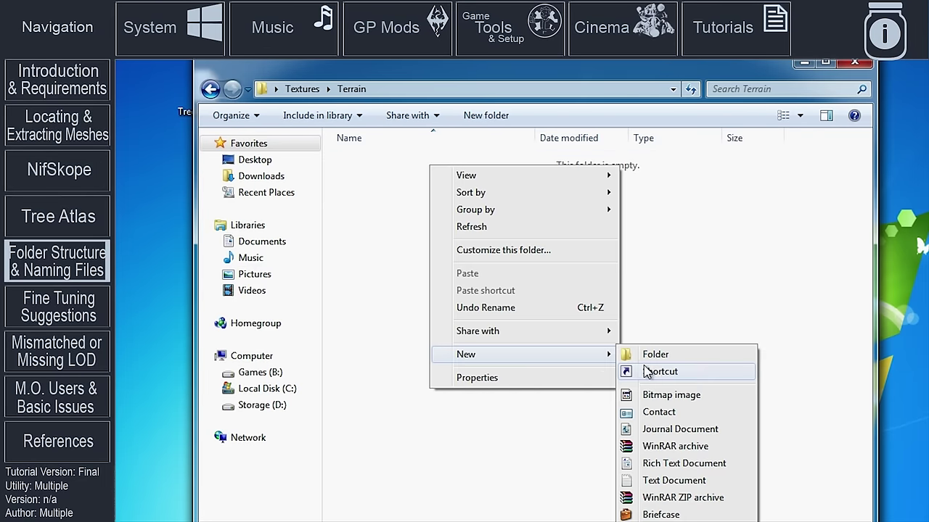
{"action": "left_click", "coordinate": [646, 354]}
{"action": "type", "text": "LODGen"}
{"action": "key", "text": "Return"}
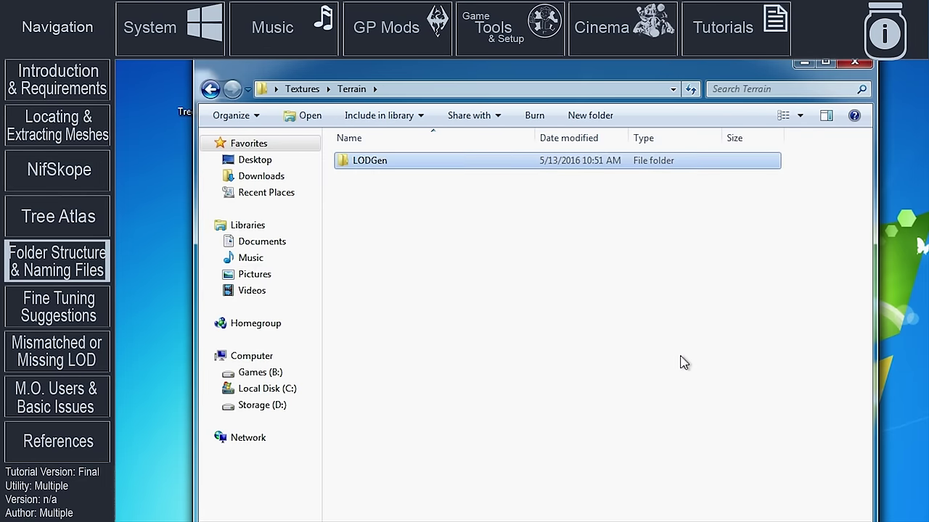
{"action": "double_click", "coordinate": [426, 164]}
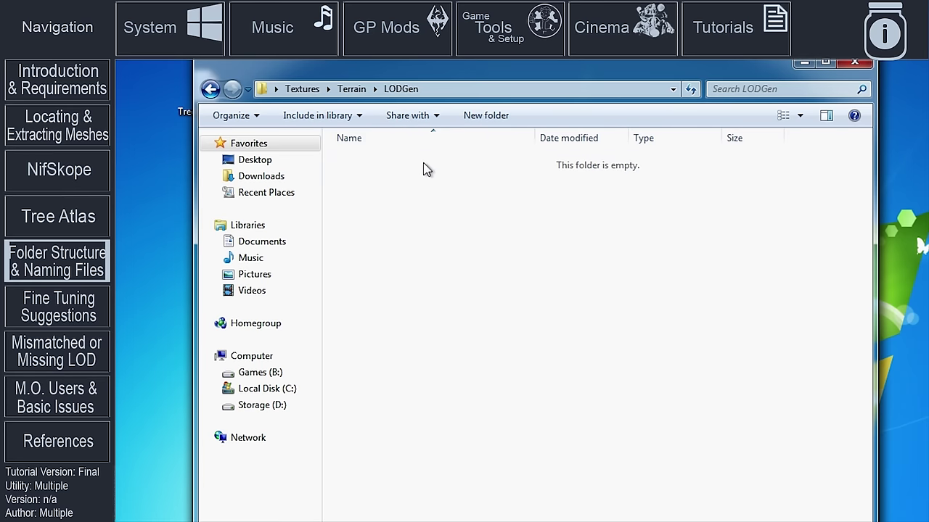
{"action": "right_click", "coordinate": [453, 211]}
{"action": "mouse_move", "coordinate": [629, 401]}
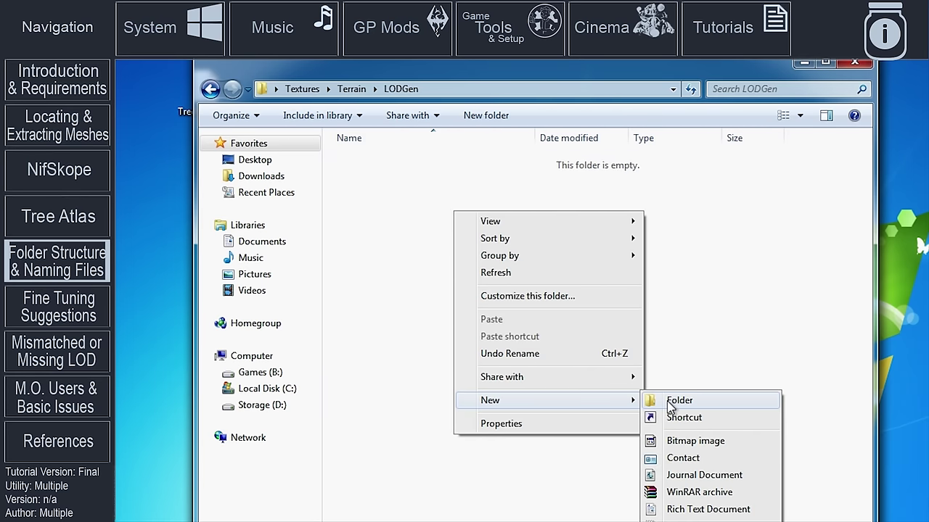
{"action": "left_click", "coordinate": [666, 403]}
{"action": "type", "text": "Skyrim.esm"}
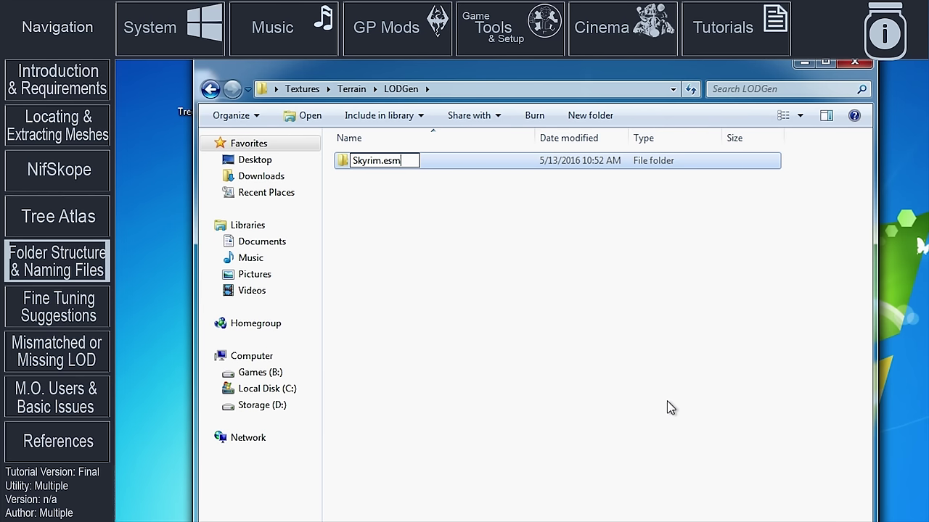
{"action": "key", "text": "Return"}
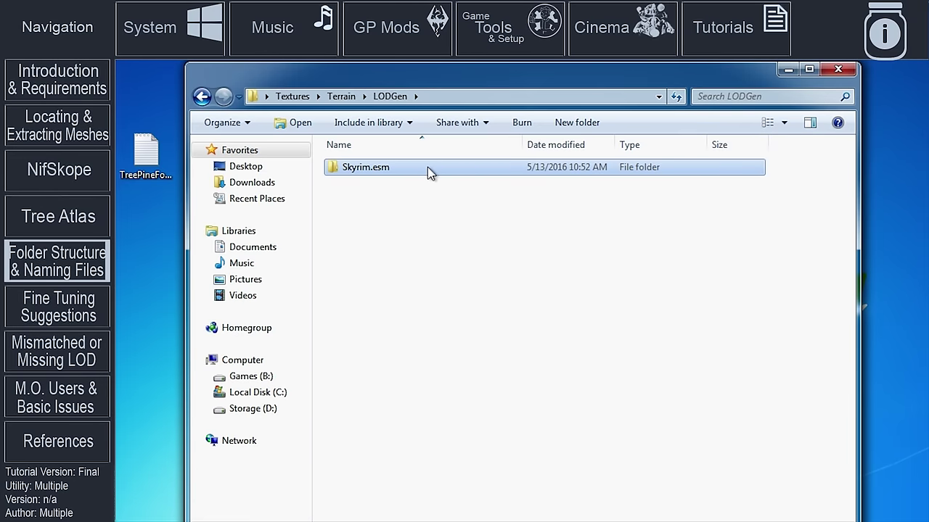
{"action": "double_click", "coordinate": [427, 167]}
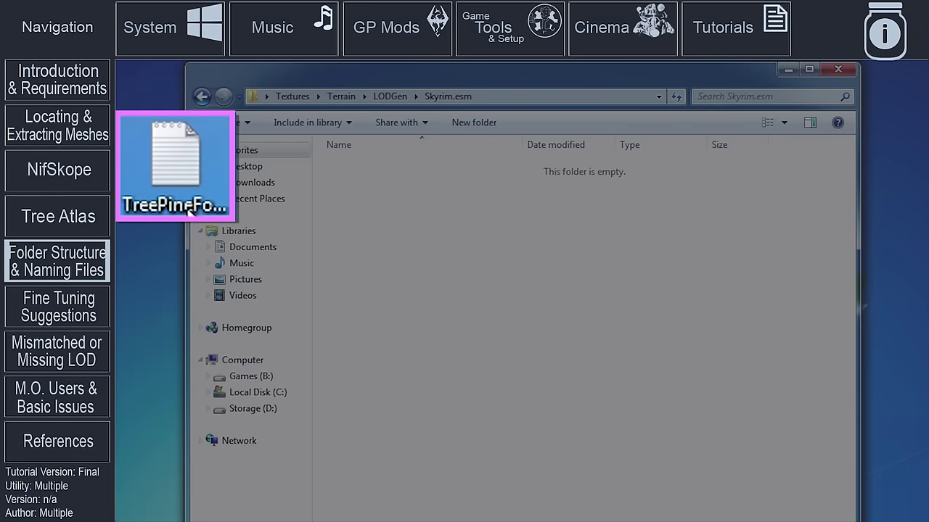
Move the TreePineForest01 txt from the desktop and copy Preview.dds into Skyrim.esm.
{"action": "left_click", "coordinate": [190, 211]}
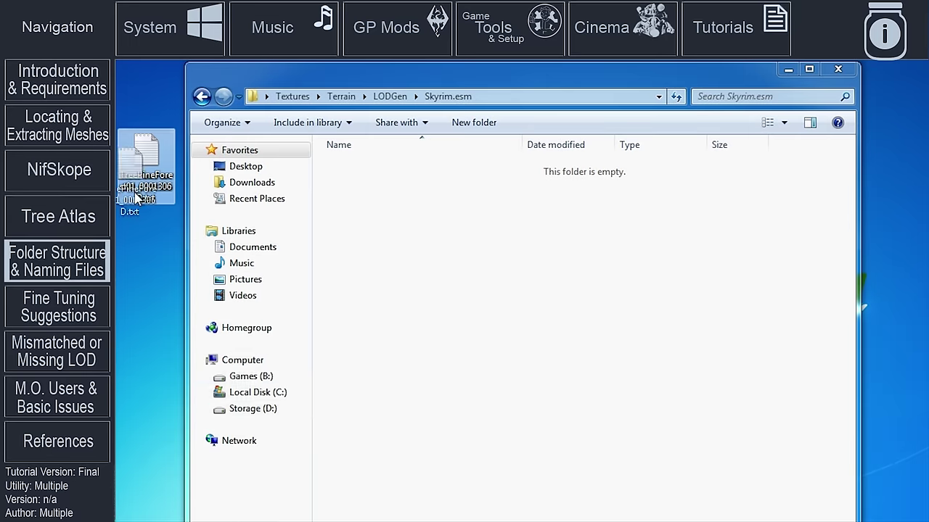
{"action": "left_click_drag", "start_coordinate": [149, 181], "coordinate": [466, 281]}
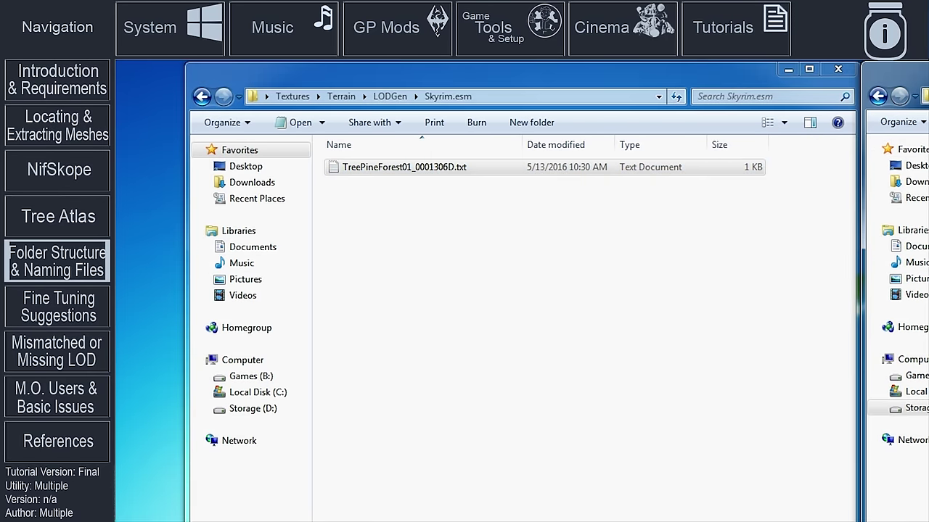
{"action": "left_click_drag", "start_coordinate": [864, 421], "coordinate": [521, 349]}
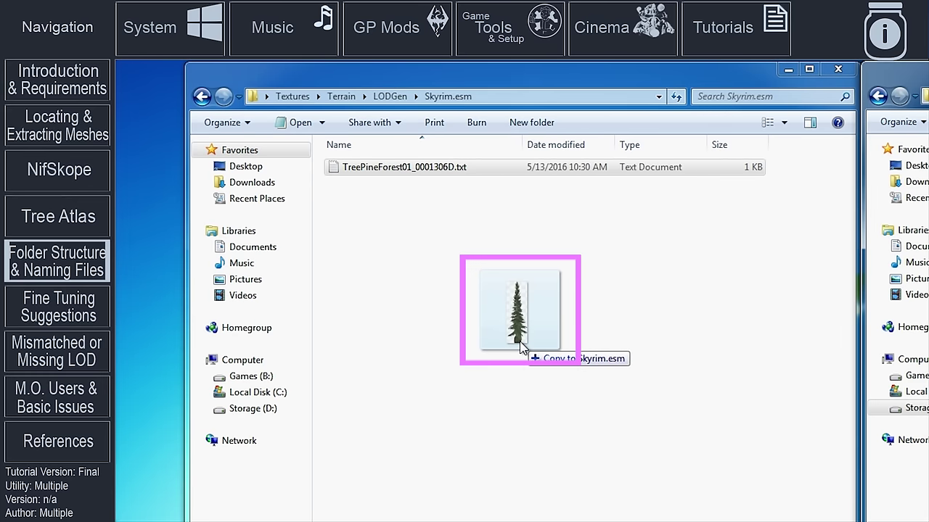
{"action": "left_click_drag", "start_coordinate": [520, 342], "coordinate": [519, 341]}
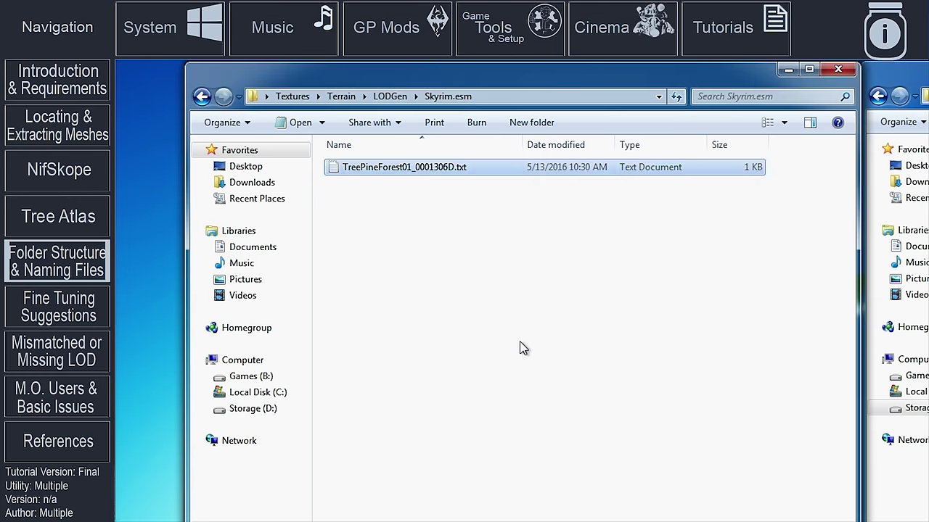
Rename Preview.dds to TreePineForest01_0001306D.dds, reusing the txt file's name.
{"action": "key", "text": "F2"}
{"action": "key", "text": "ctrl+c"}
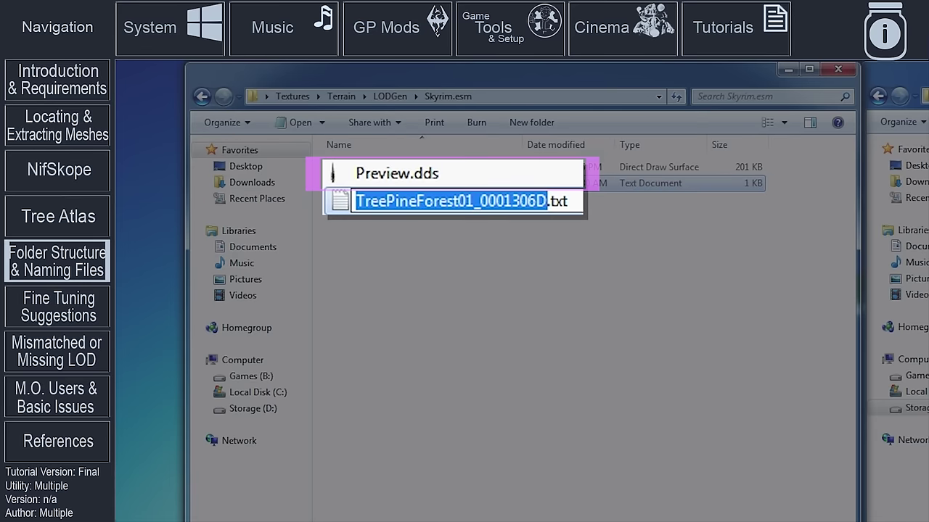
{"action": "right_click", "coordinate": [390, 179]}
{"action": "left_click", "coordinate": [447, 429]}
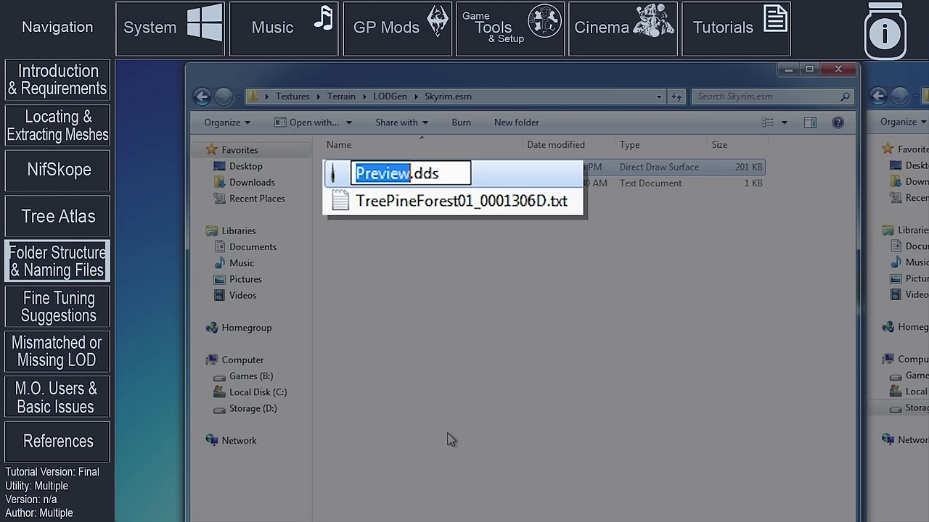
{"action": "key", "text": "ctrl+v"}
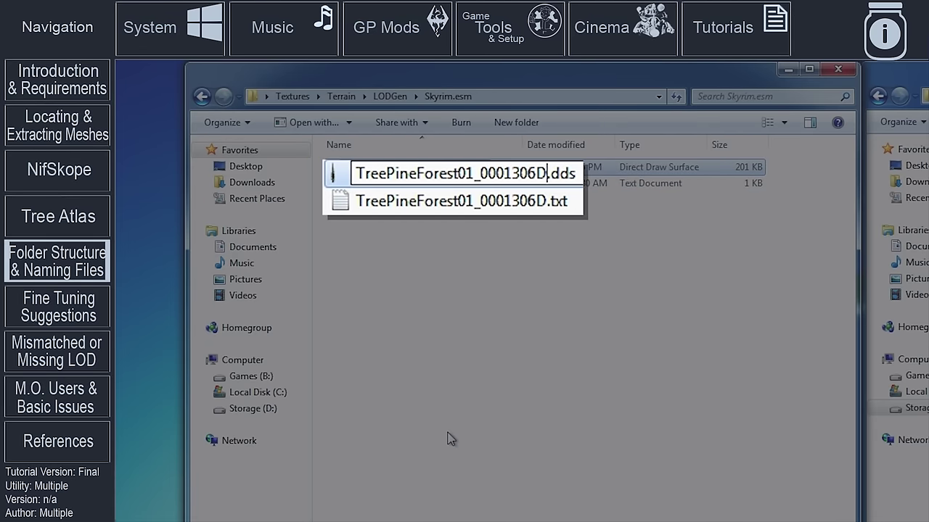
{"action": "left_click", "coordinate": [448, 438]}
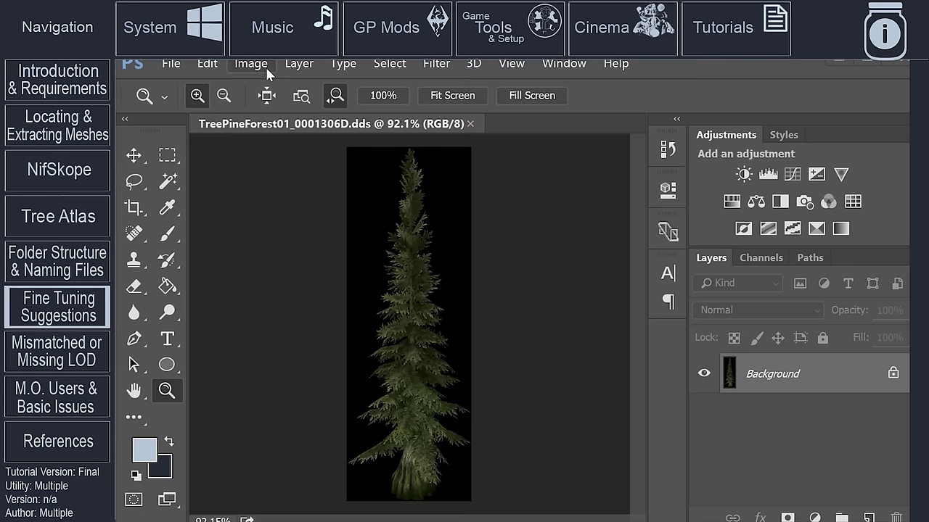
Resize the billboard image to 180 × 512 pixels by entering height 512 in Image Size.
{"action": "left_click", "coordinate": [266, 66]}
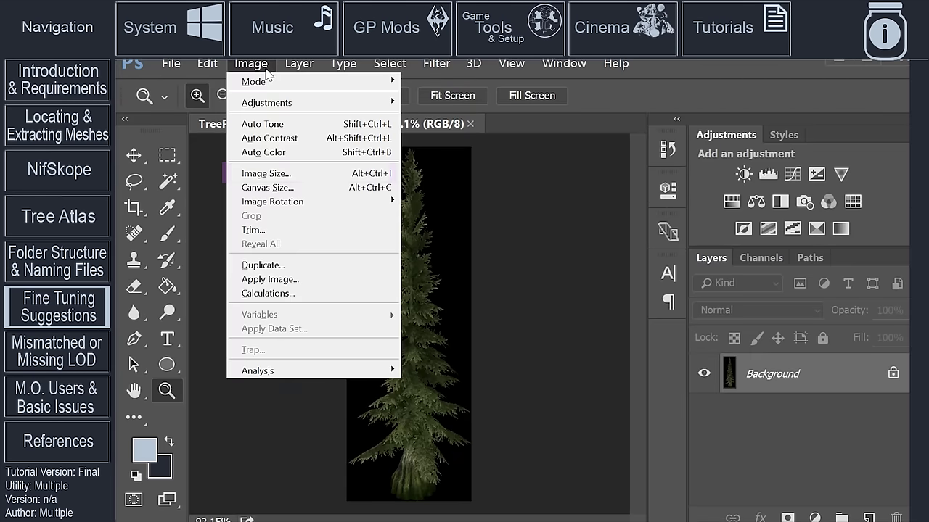
{"action": "left_click", "coordinate": [330, 174]}
{"action": "left_click", "coordinate": [559, 255]}
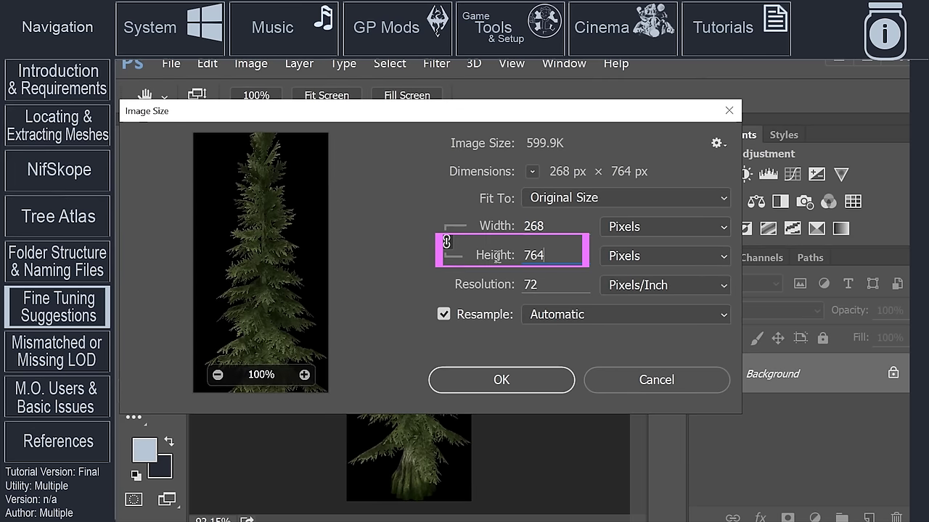
{"action": "type", "text": "512"}
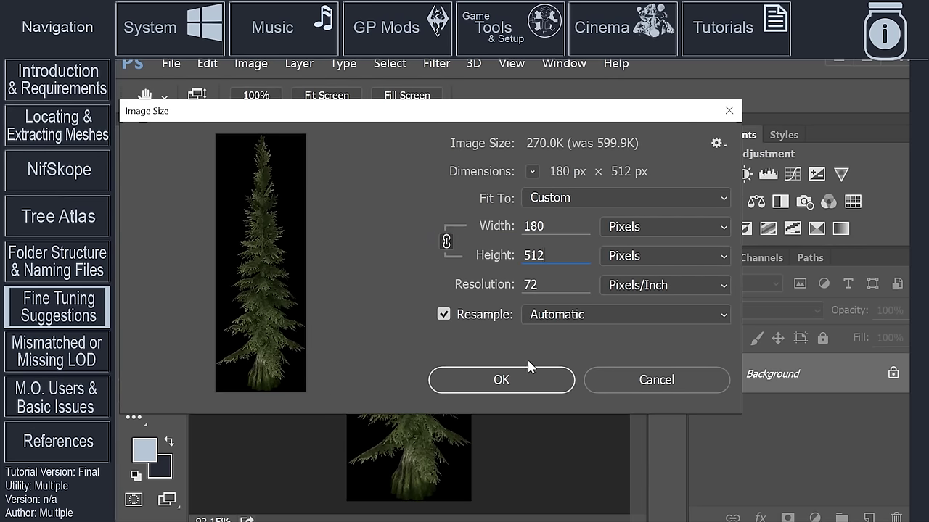
{"action": "left_click", "coordinate": [539, 382]}
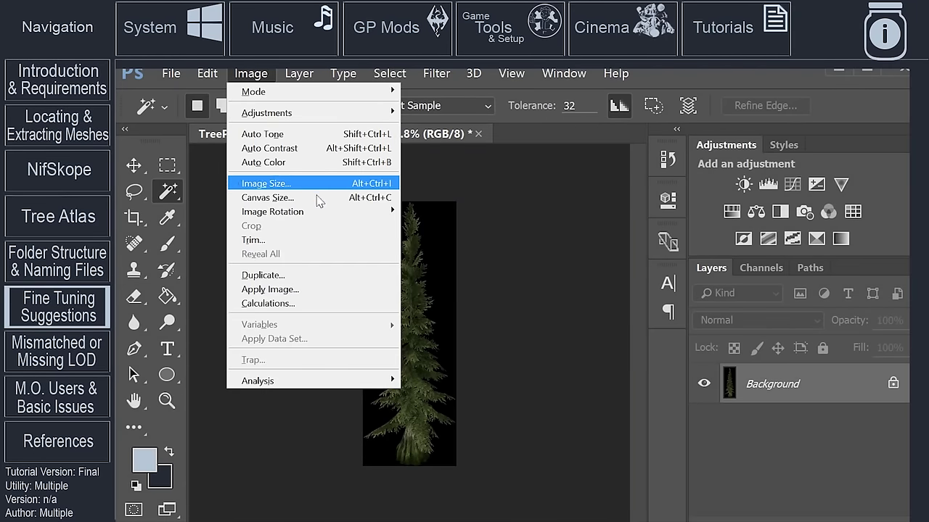
Set the image height to 1024 pixels, giving 359 × 1024 with proportions kept.
{"action": "left_click", "coordinate": [304, 184]}
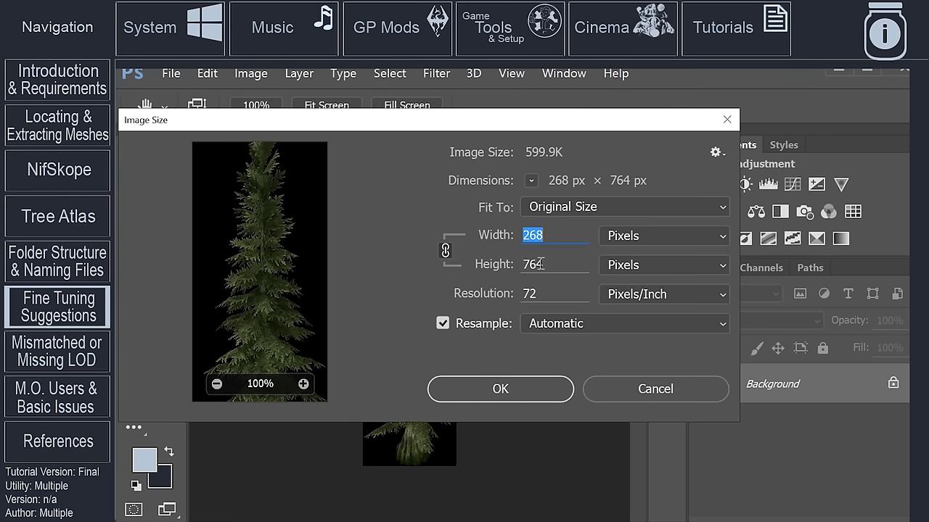
{"action": "left_click_drag", "start_coordinate": [561, 270], "coordinate": [394, 270]}
{"action": "type", "text": "1024"}
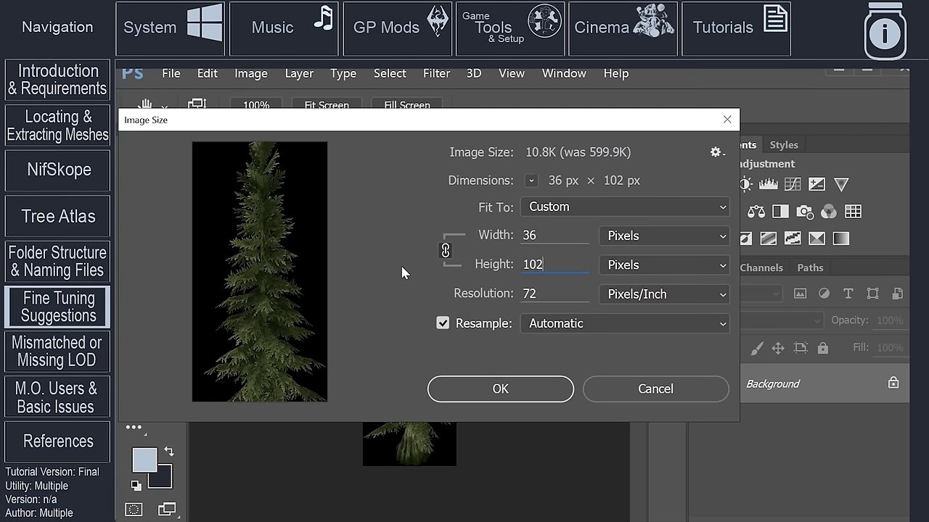
{"action": "left_click", "coordinate": [522, 396]}
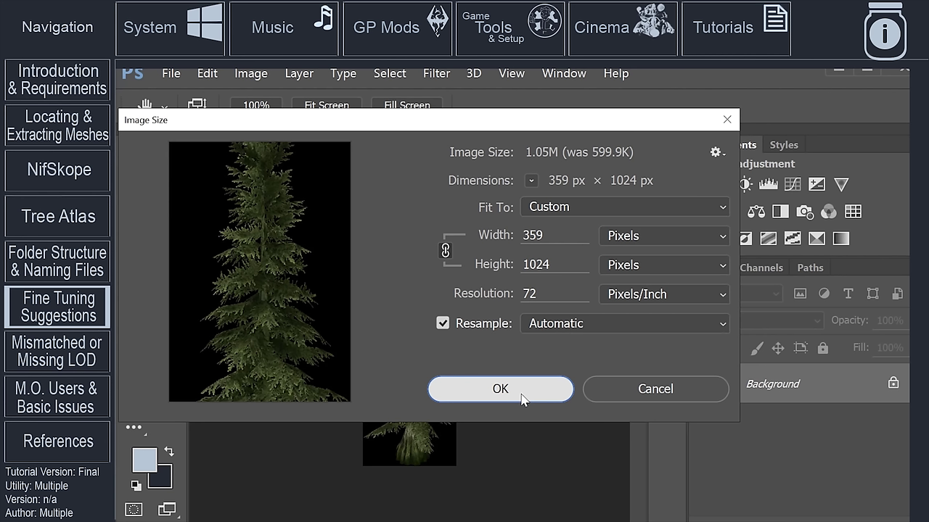
Apply the 359 × 1024 resize and switch to the Magic Wand, trying then cancelling Refine Edge.
{"action": "left_click", "coordinate": [500, 389]}
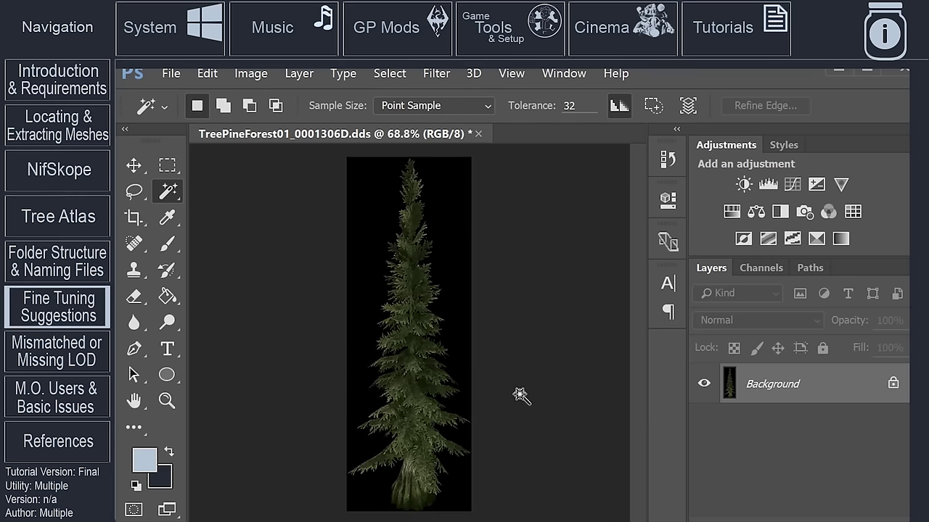
{"action": "right_click", "coordinate": [167, 191]}
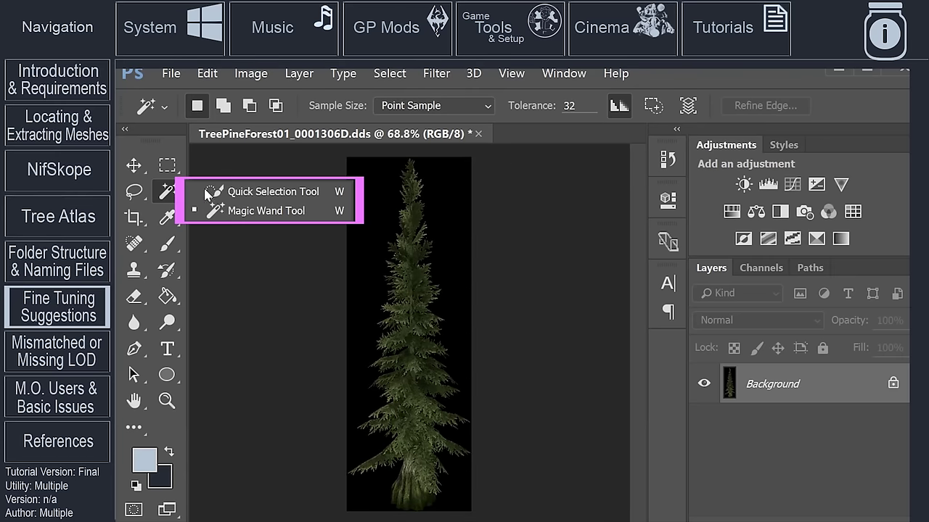
{"action": "left_click", "coordinate": [267, 211]}
{"action": "left_click", "coordinate": [423, 368]}
{"action": "right_click", "coordinate": [414, 226]}
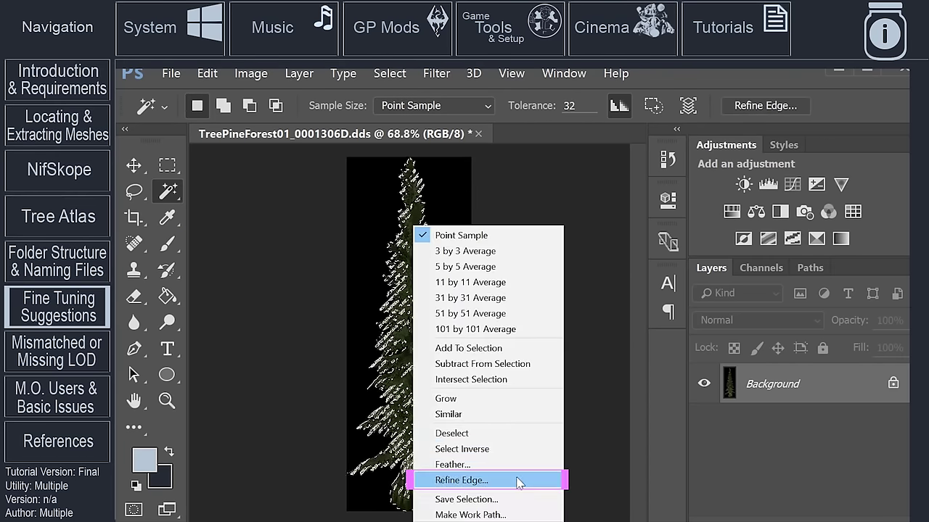
{"action": "left_click", "coordinate": [517, 480]}
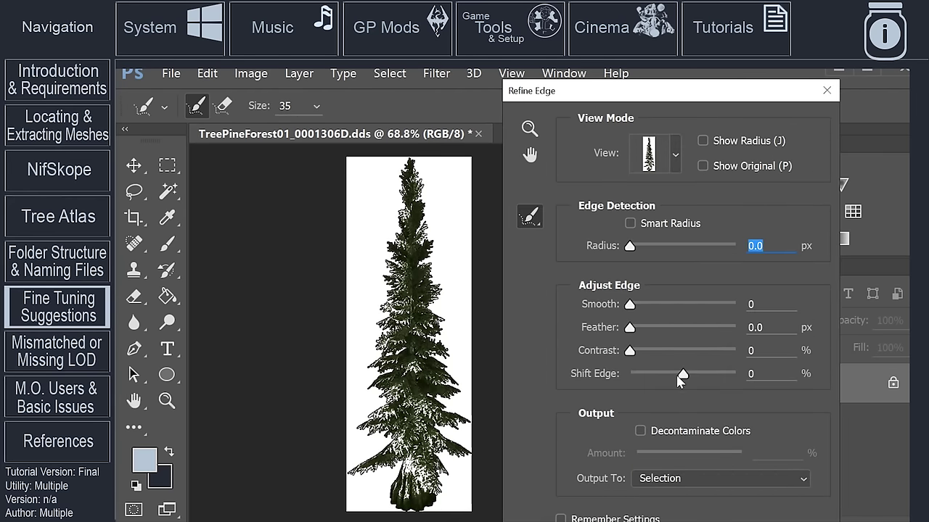
{"action": "key", "text": "Escape"}
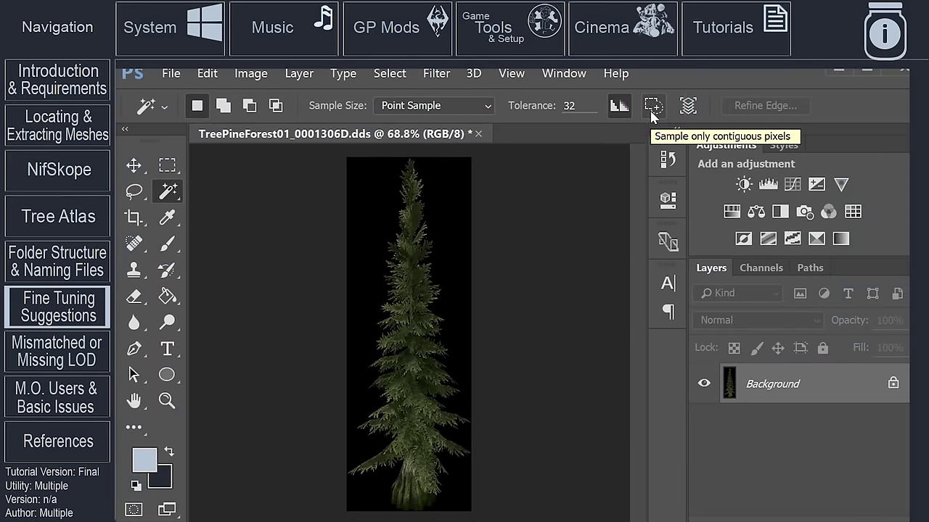
Turn off Contiguous and select all pixels matching the colour at the tree's base.
{"action": "left_click", "coordinate": [653, 106]}
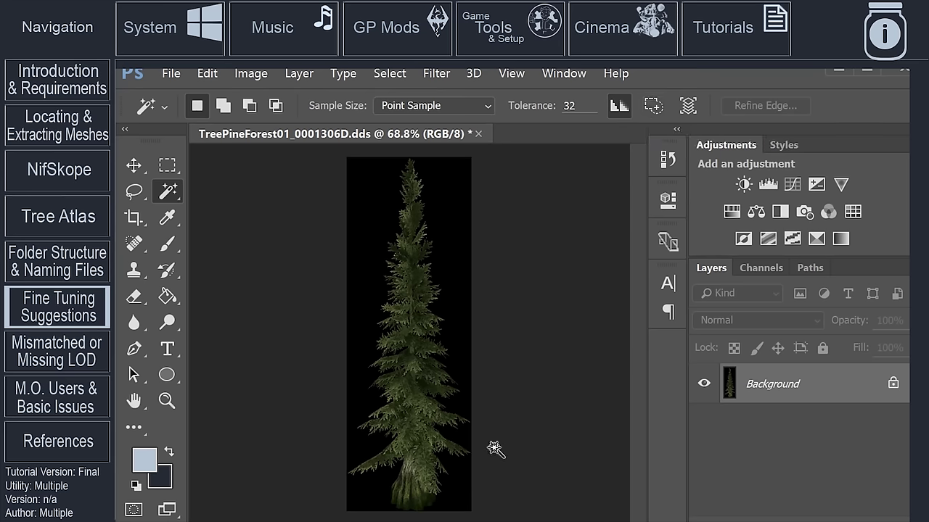
{"action": "left_click", "coordinate": [404, 467]}
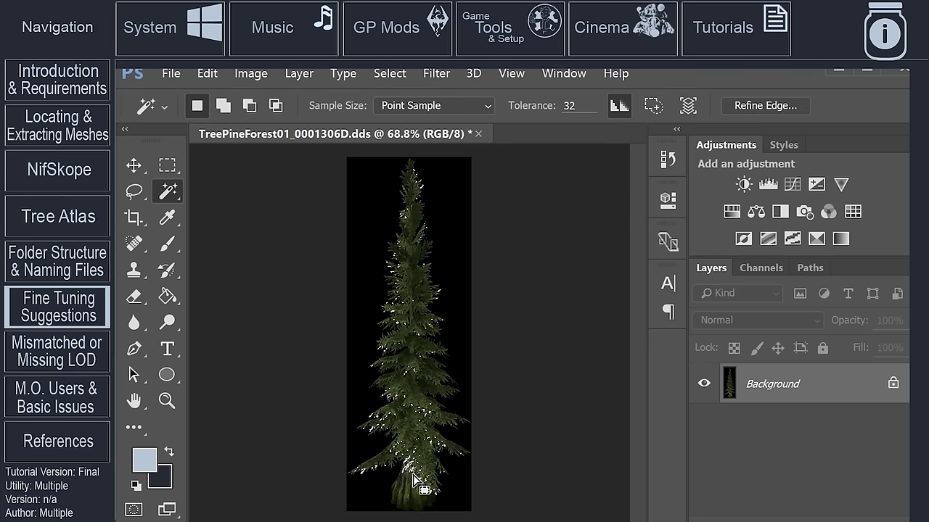
{"action": "key", "text": "shift+F5"}
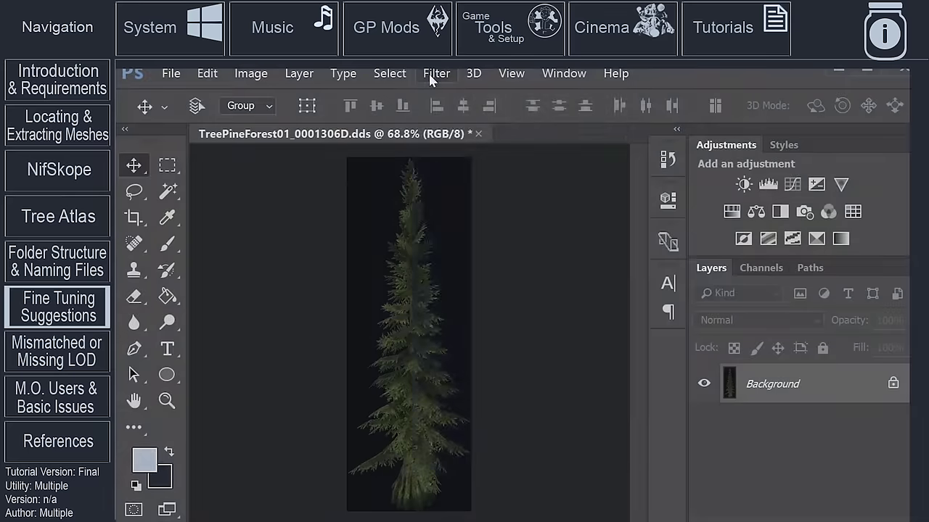
Apply Filter > Sharpen > Sharpen to the pine billboard image.
{"action": "left_click", "coordinate": [436, 73]}
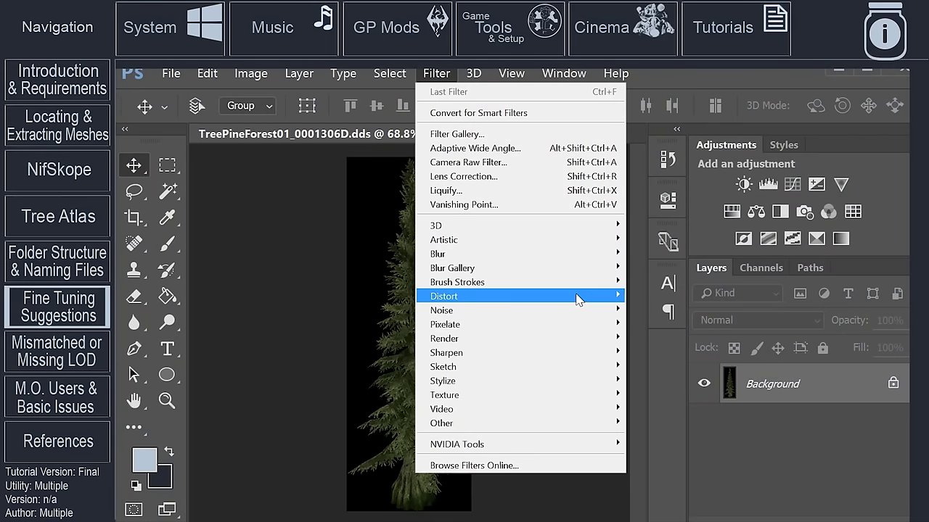
{"action": "mouse_move", "coordinate": [624, 353]}
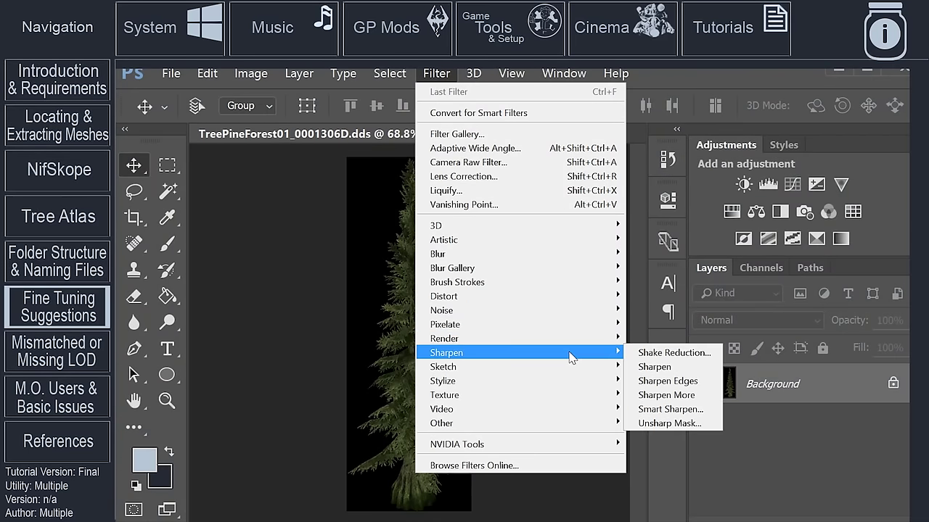
{"action": "left_click", "coordinate": [667, 365]}
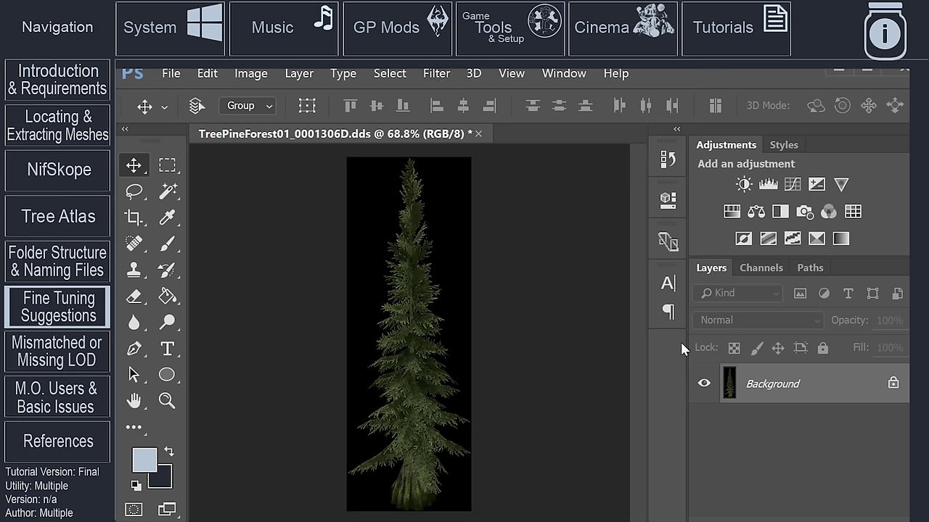
{"action": "left_click", "coordinate": [448, 75]}
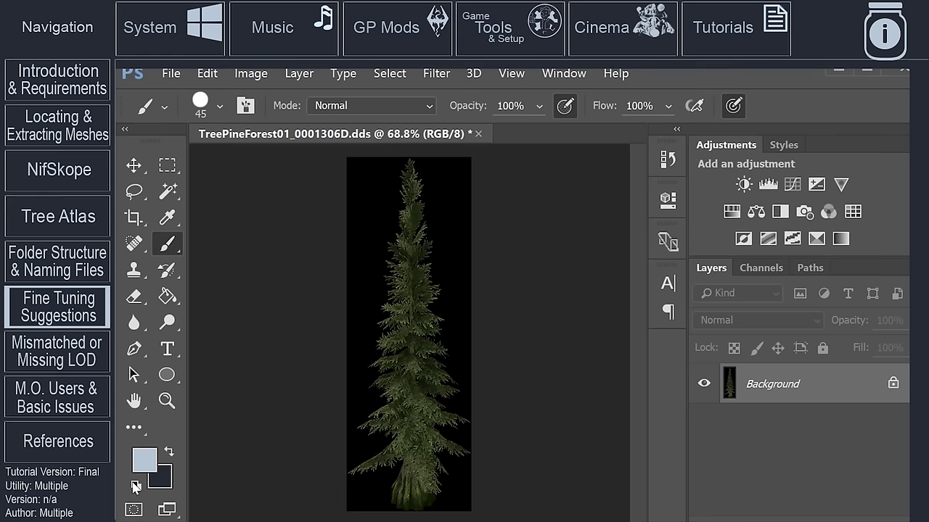
{"action": "left_click", "coordinate": [144, 461]}
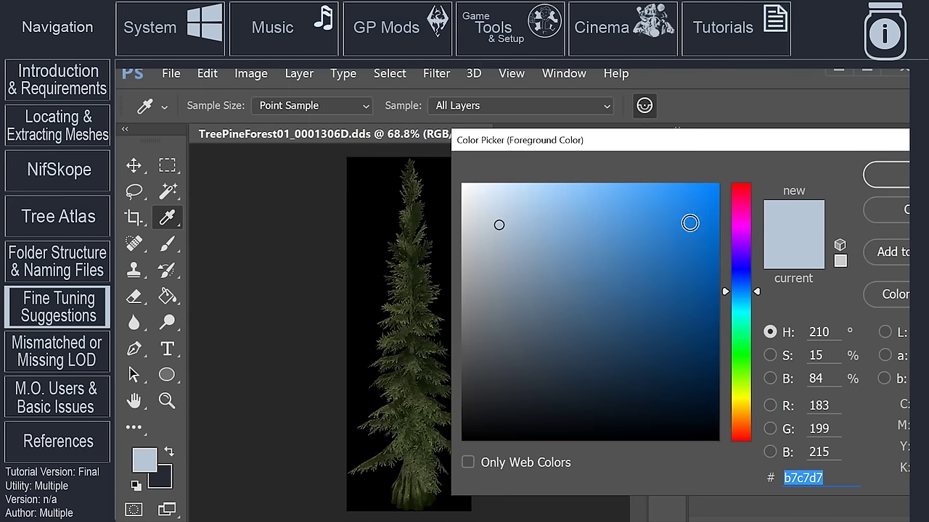
Sample a foliage green as the foreground colour and set brush opacity to 21%.
{"action": "left_click", "coordinate": [422, 327]}
{"action": "left_click", "coordinate": [881, 176]}
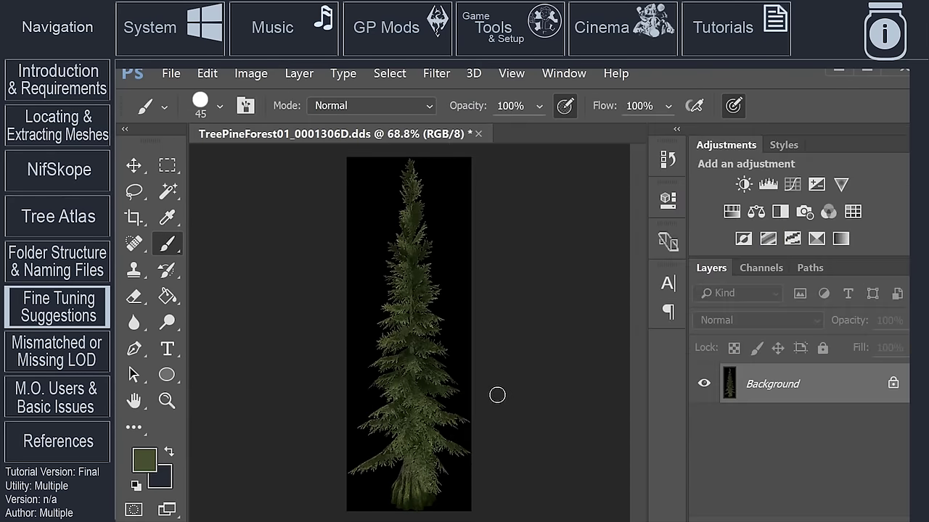
{"action": "left_click", "coordinate": [539, 106]}
{"action": "left_click_drag", "start_coordinate": [447, 130], "coordinate": [468, 130]}
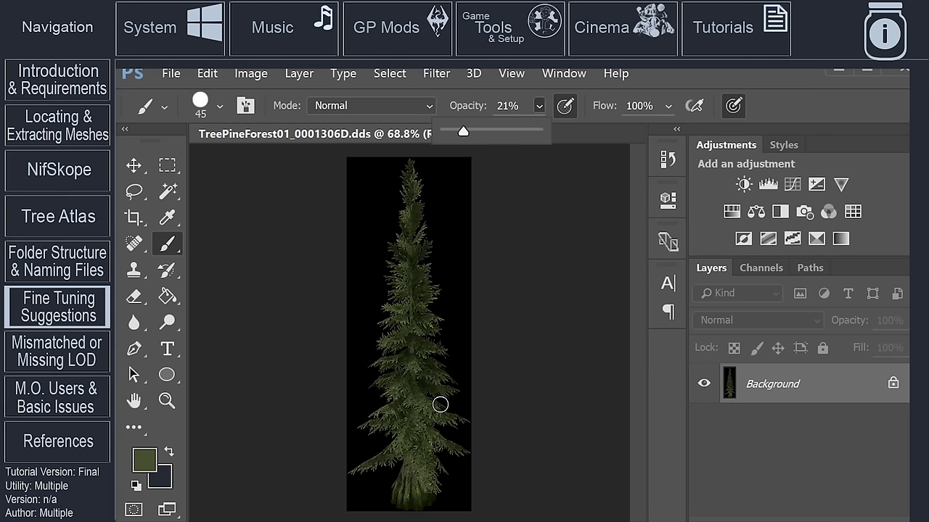
{"action": "left_click", "coordinate": [416, 430]}
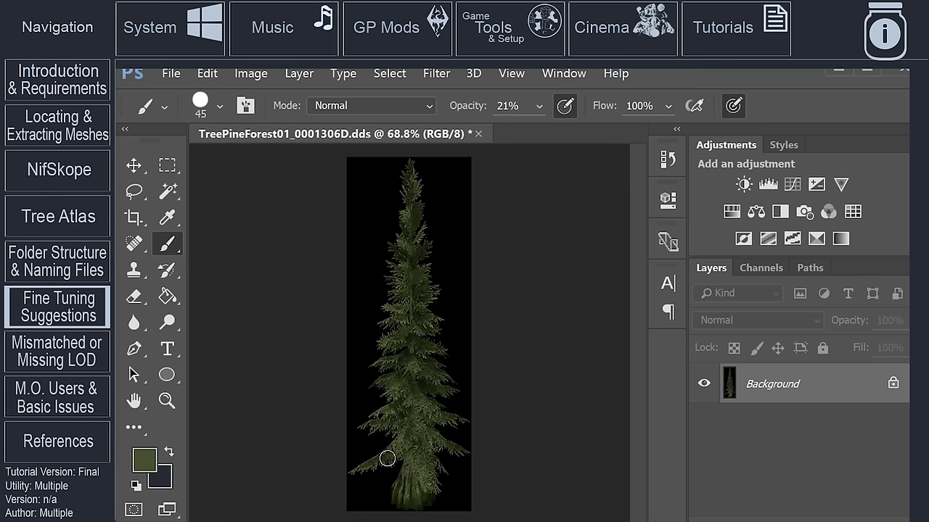
Shrink the brush and resample the foreground colour to green 546727 from the tree.
{"action": "key", "text": "bracketleft"}
{"action": "key", "text": "bracketleft"}
{"action": "left_click", "coordinate": [145, 460]}
{"action": "left_click", "coordinate": [407, 491]}
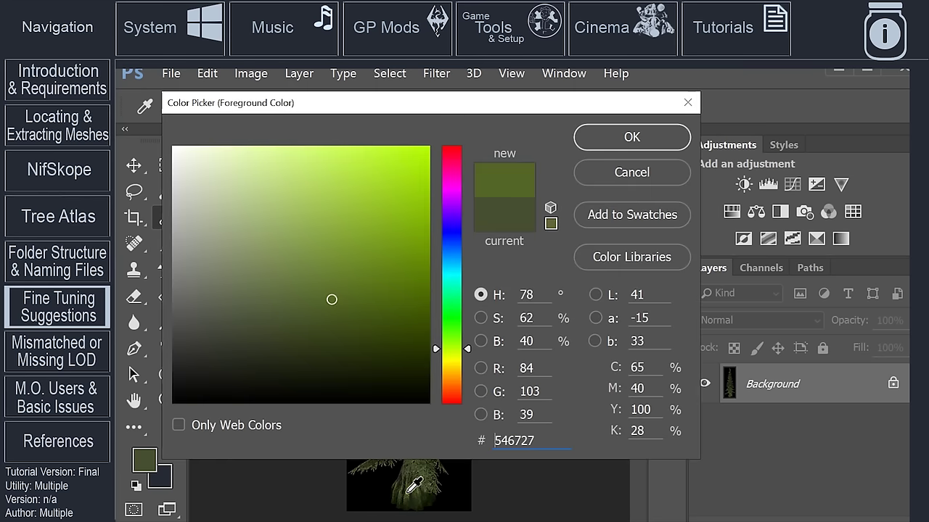
{"action": "left_click", "coordinate": [632, 137]}
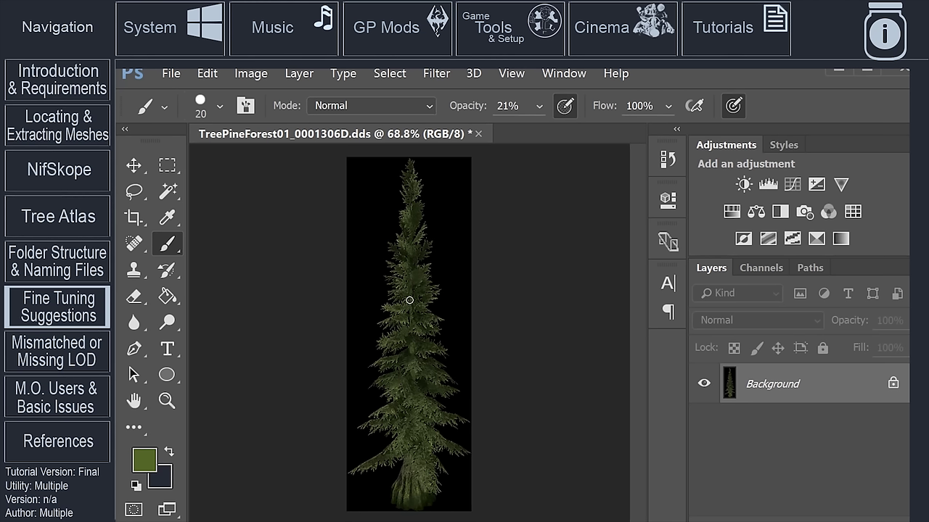
{"action": "key", "text": "bracketleft"}
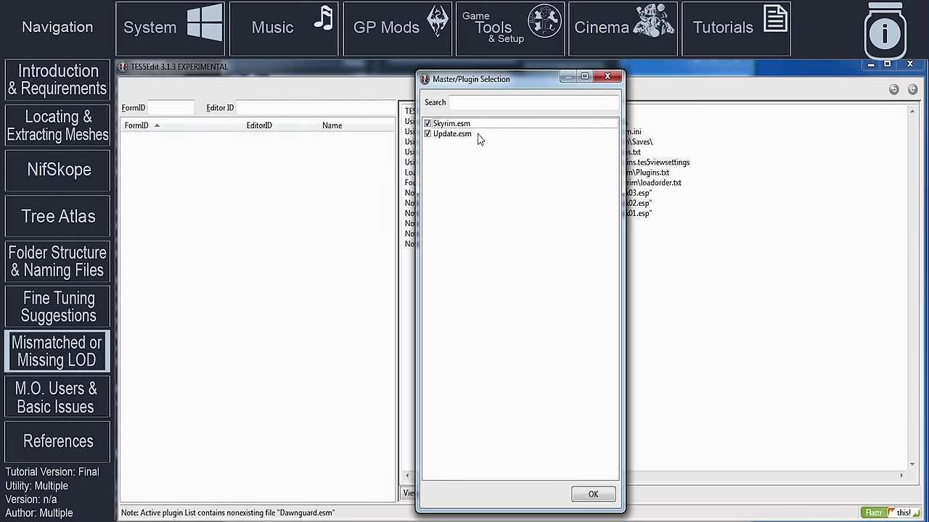
Select Update.esm, with Skyrim.esm also checked, in the Master/Plugin Selection list.
{"action": "left_click", "coordinate": [478, 136]}
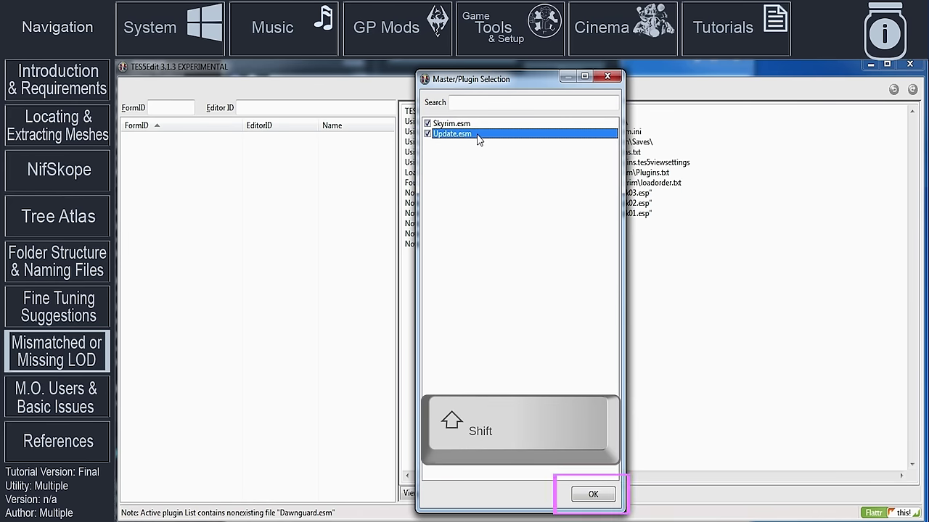
Load the plugins, look up reference 00105EAE, then enter base ID 0004b016 in the FormID filter.
{"action": "key", "text": "Return"}
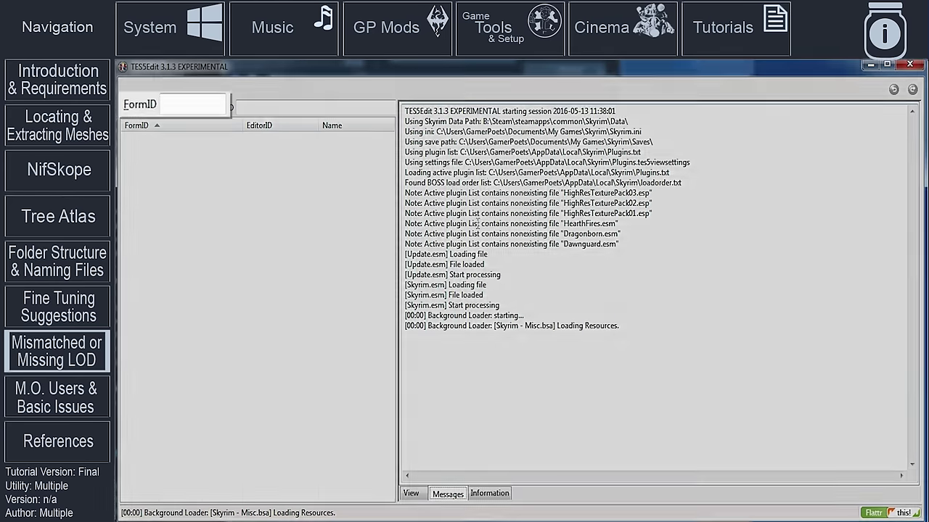
{"action": "left_click", "coordinate": [218, 99]}
{"action": "type", "text": "00"}
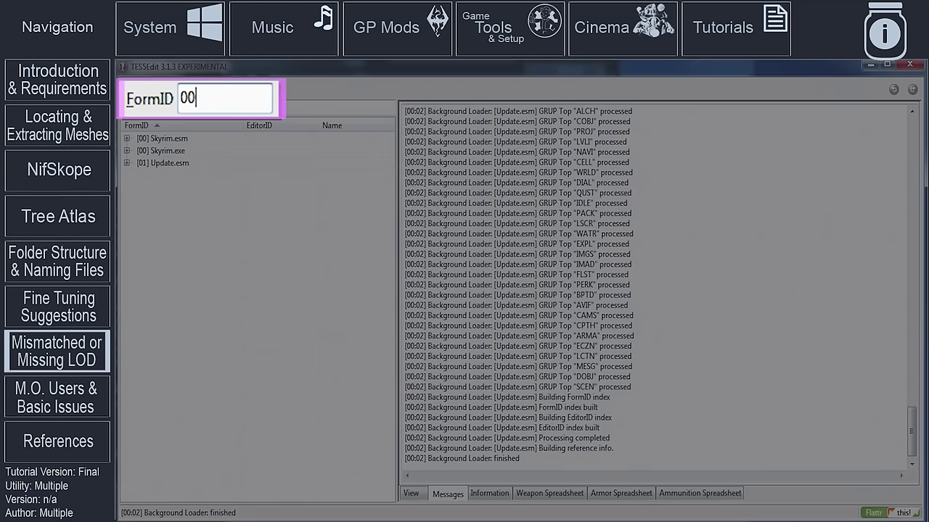
{"action": "type", "text": "105"}
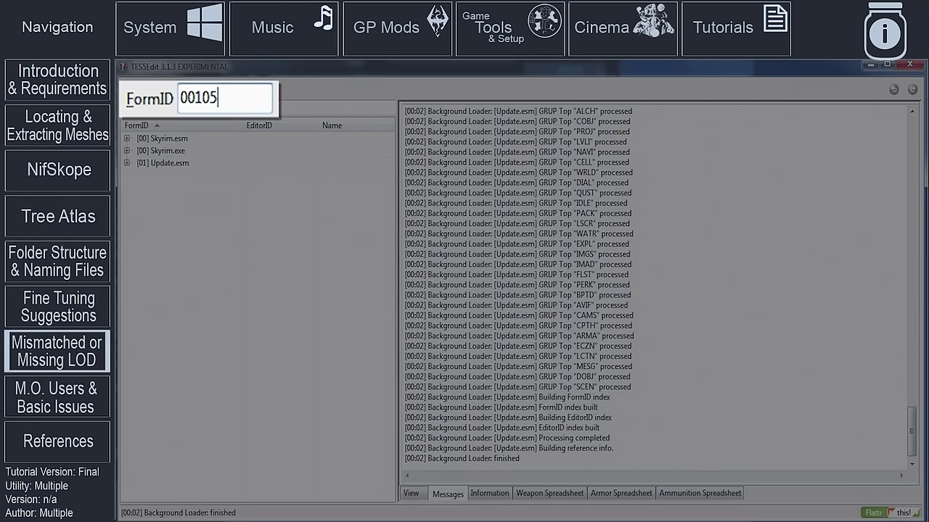
{"action": "type", "text": "eae"}
{"action": "key", "text": "Return"}
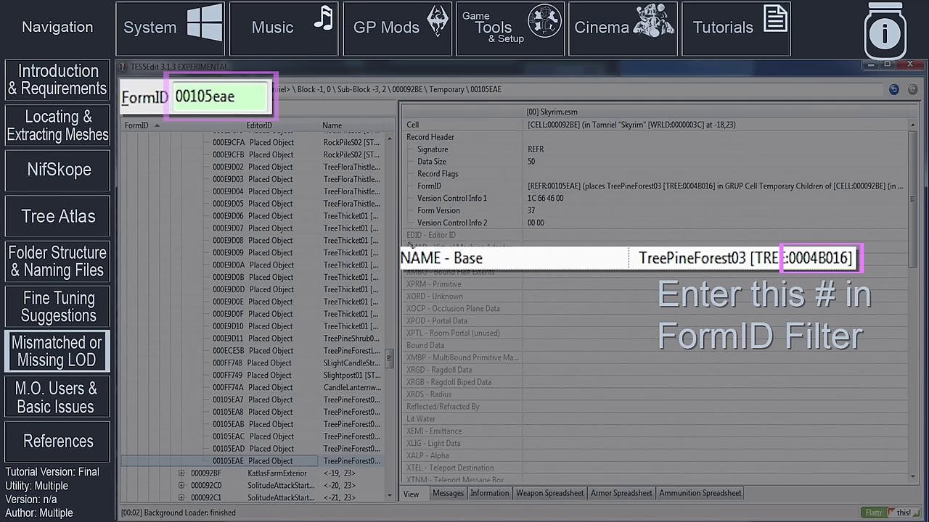
{"action": "key", "text": "ctrl+a"}
{"action": "type", "text": "0004b0"}
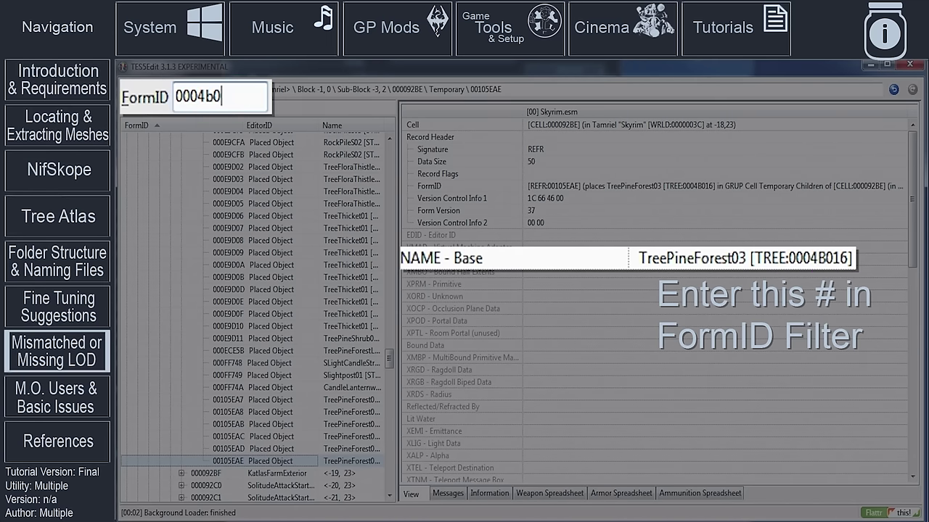
{"action": "type", "text": "16"}
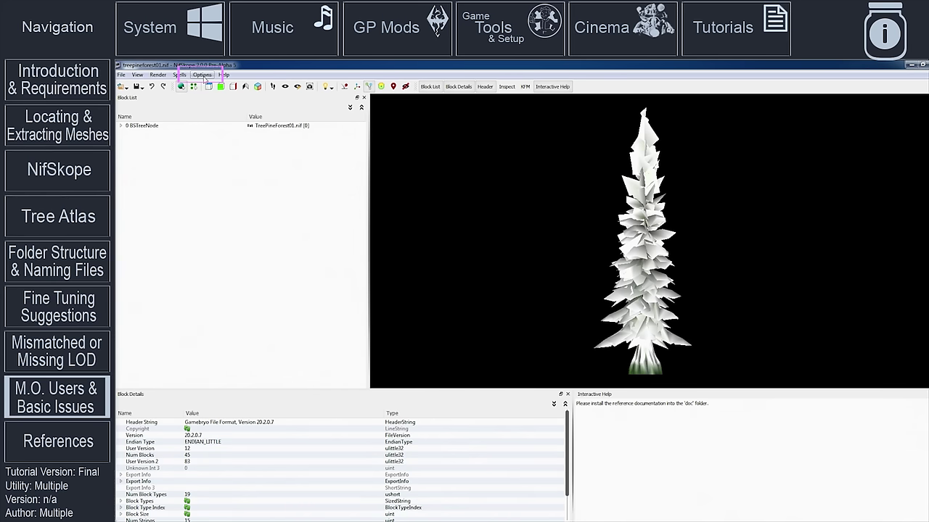
Auto-detect game paths in NifSkope's Settings > Resources > Paths.
{"action": "left_click", "coordinate": [203, 76]}
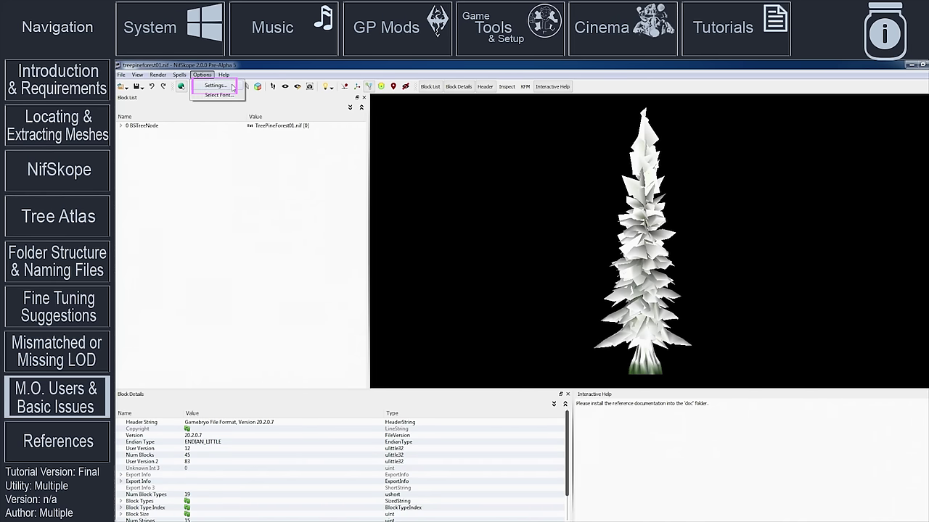
{"action": "left_click", "coordinate": [231, 87]}
{"action": "left_click", "coordinate": [296, 160]}
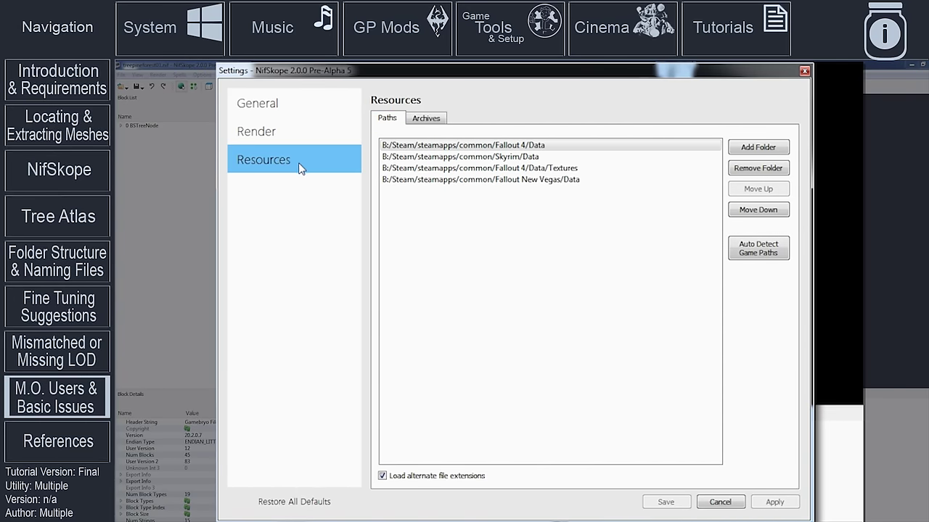
{"action": "left_click", "coordinate": [757, 254]}
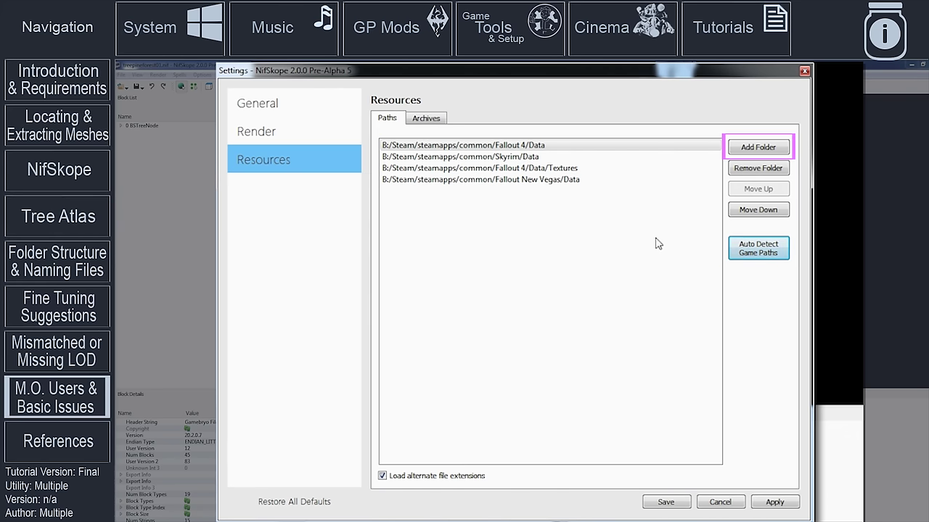
Add the Skyrim folder from Games\Steam\steamapps\common as a resource path and remove the duplicate Skyrim/Data entry.
{"action": "left_click", "coordinate": [758, 147]}
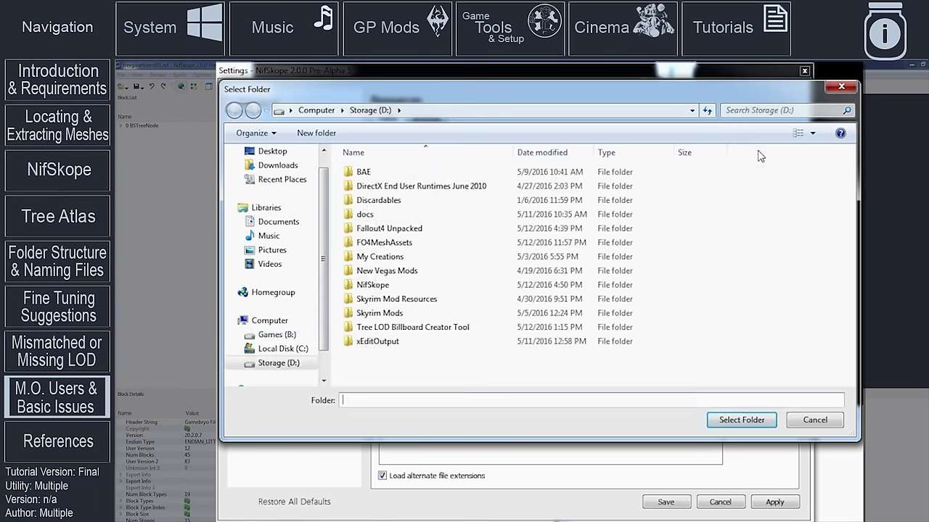
{"action": "left_click", "coordinate": [276, 334]}
{"action": "double_click", "coordinate": [370, 200]}
{"action": "scroll", "coordinate": [427, 312], "scroll_direction": "down", "scroll_amount": 1}
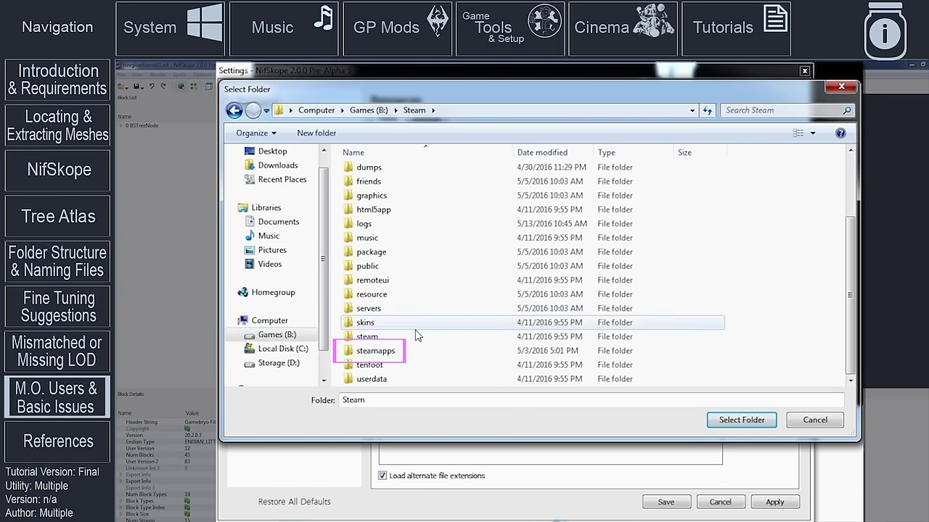
{"action": "double_click", "coordinate": [412, 355]}
{"action": "double_click", "coordinate": [419, 175]}
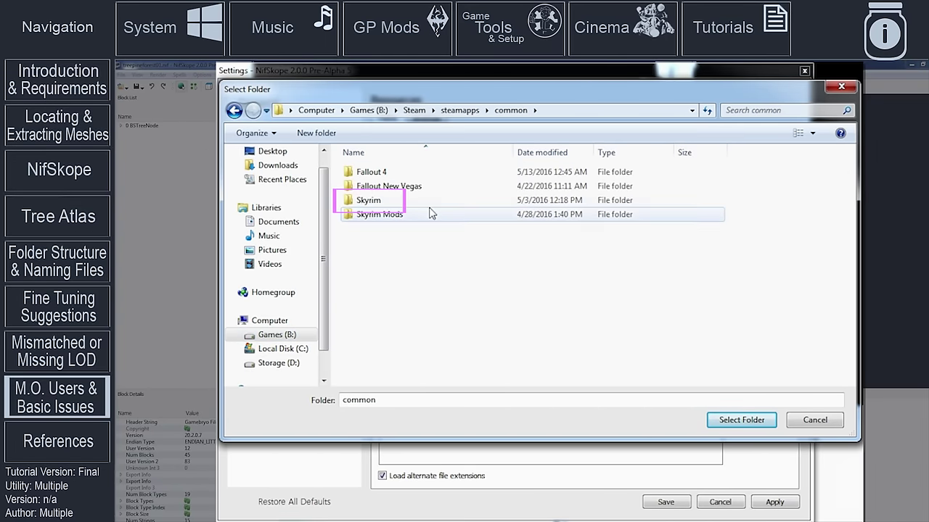
{"action": "double_click", "coordinate": [427, 203]}
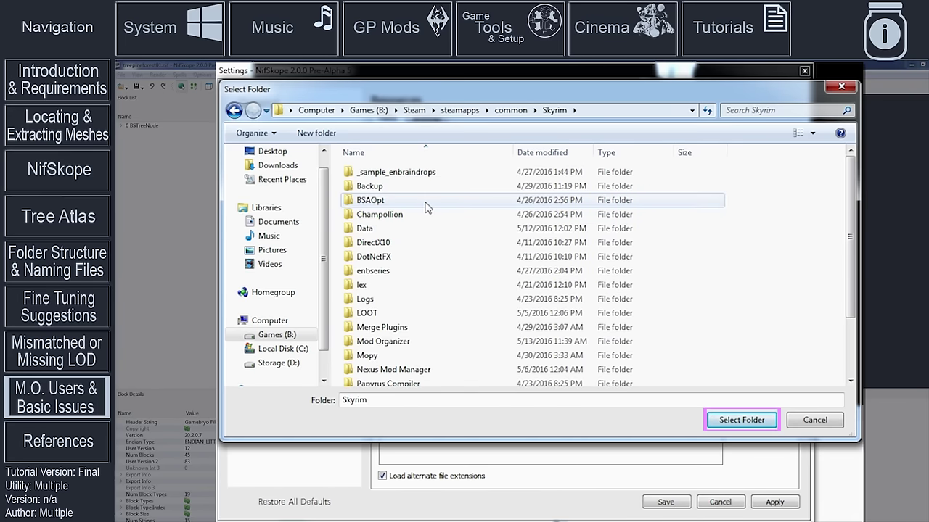
{"action": "left_click", "coordinate": [753, 422]}
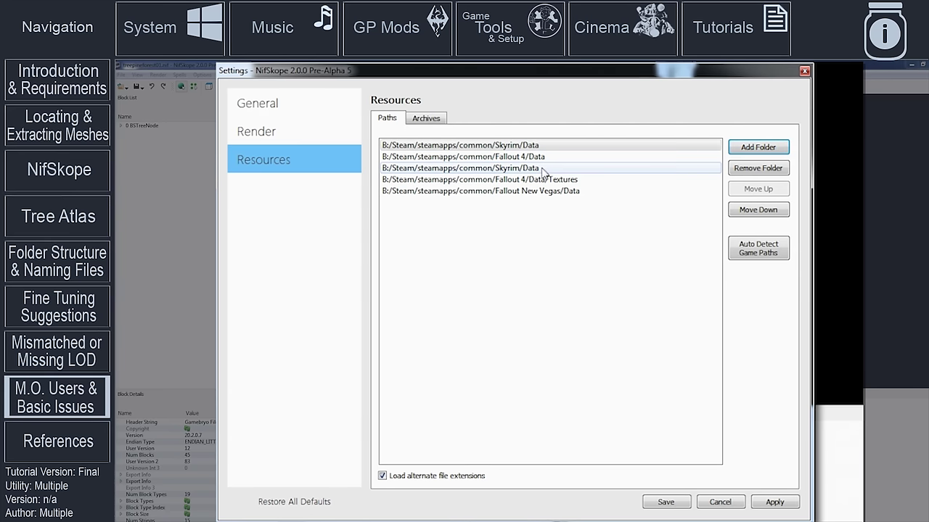
{"action": "left_click", "coordinate": [781, 168]}
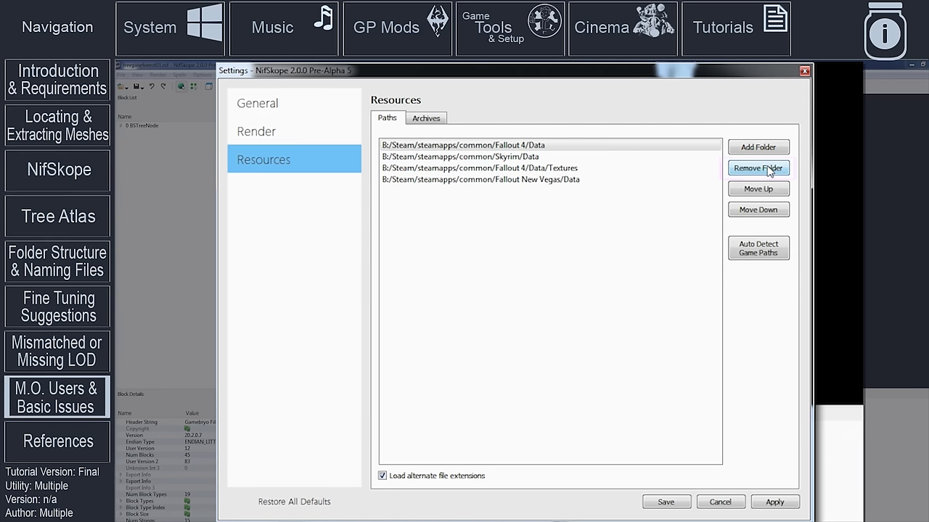
{"action": "left_click", "coordinate": [439, 119]}
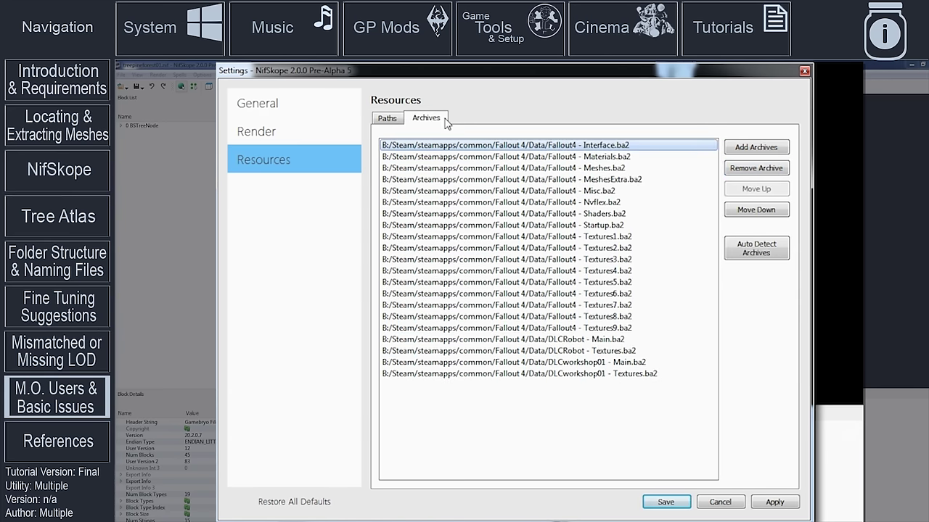
Auto-detect archives, then select Dawnguard, Dragonborn, HearthFires and HighResTexturePack01-03 BSAs in Skyrim\Data.
{"action": "left_click", "coordinate": [779, 258]}
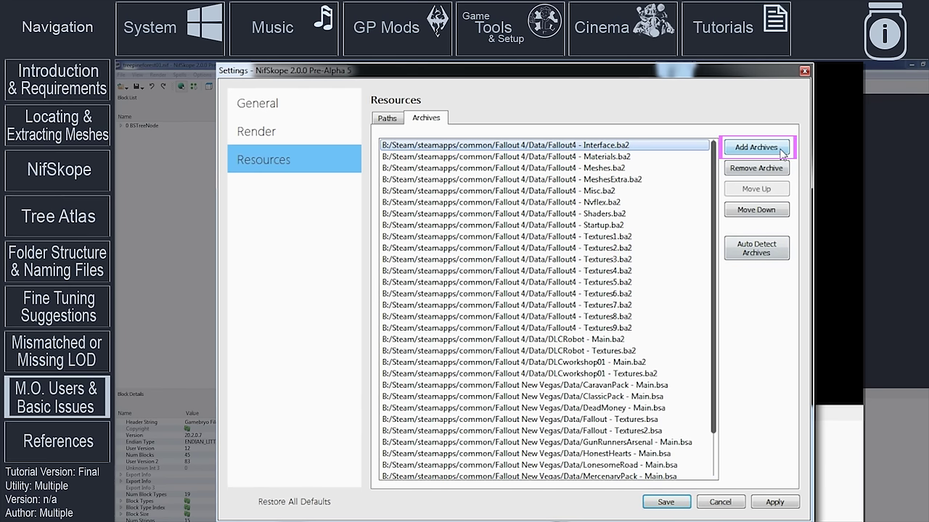
{"action": "left_click", "coordinate": [755, 147]}
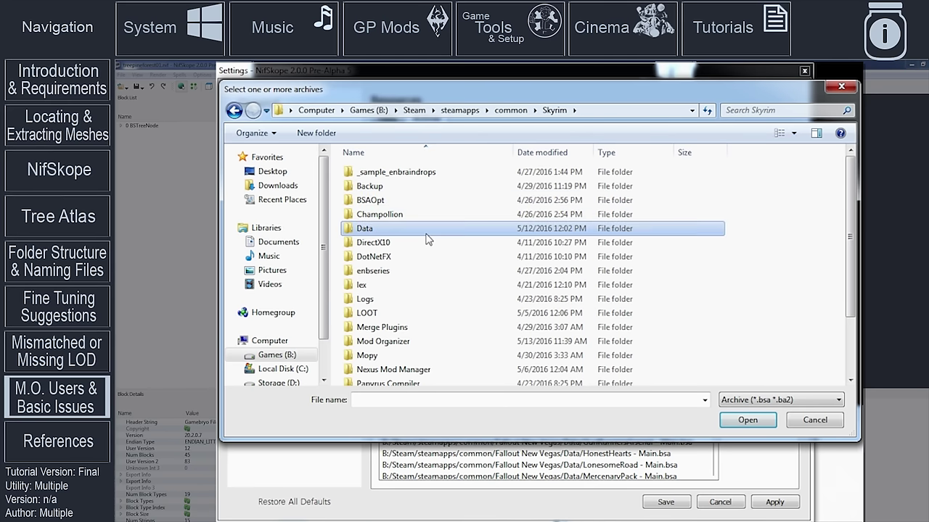
{"action": "double_click", "coordinate": [427, 239]}
{"action": "scroll", "coordinate": [494, 287], "scroll_direction": "down", "scroll_amount": 1}
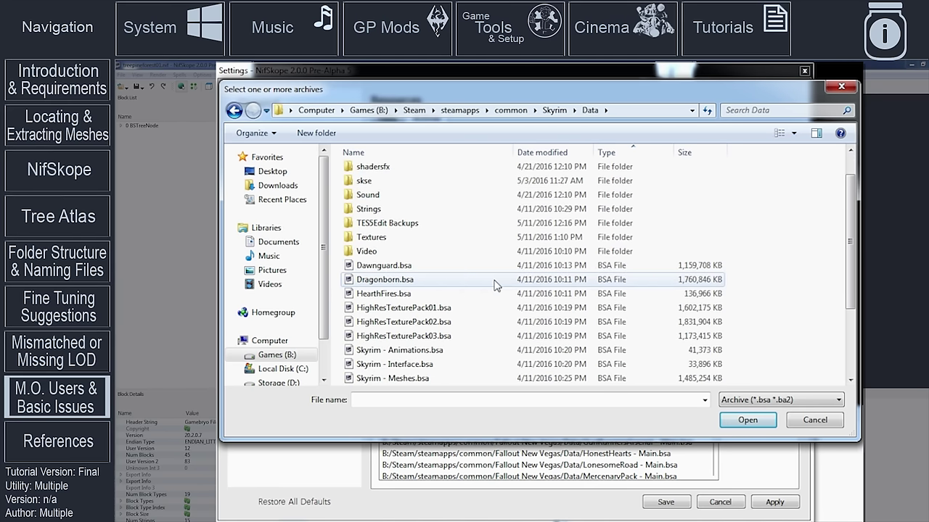
{"action": "left_click", "coordinate": [427, 268]}
{"action": "left_click", "coordinate": [427, 281], "text": "ctrl"}
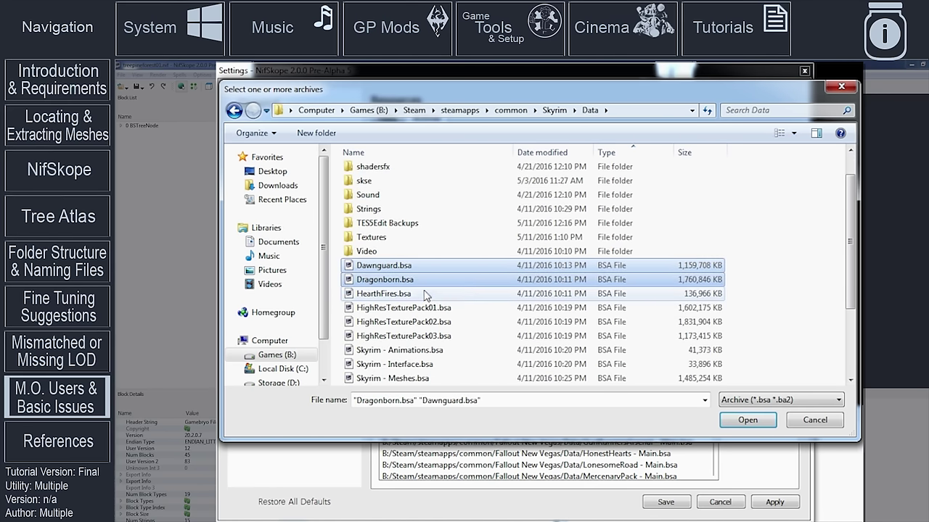
{"action": "left_click", "coordinate": [426, 296], "text": "ctrl"}
{"action": "left_click", "coordinate": [440, 309], "text": "ctrl"}
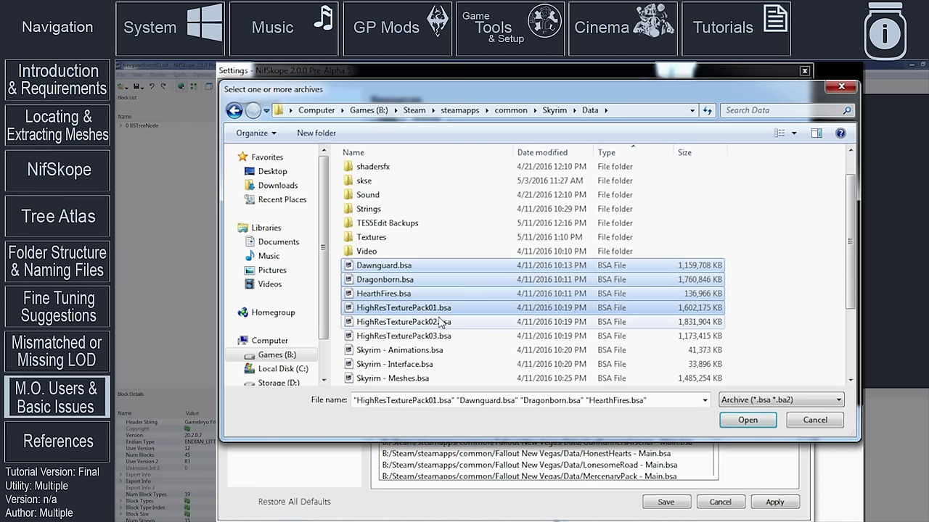
{"action": "left_click", "coordinate": [441, 322], "text": "ctrl"}
{"action": "left_click", "coordinate": [442, 336], "text": "ctrl"}
Include Skyrim - Meshes.bsa and Skyrim - Textures.bsa, add all selected archives, and apply the settings.
{"action": "left_click", "coordinate": [443, 378], "text": "ctrl"}
{"action": "scroll", "coordinate": [449, 372], "scroll_direction": "down", "scroll_amount": 2}
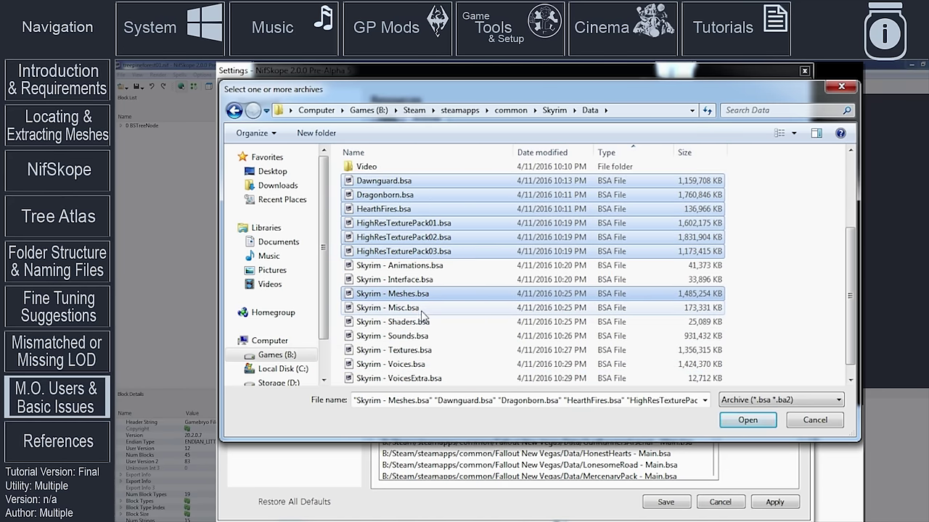
{"action": "left_click", "coordinate": [434, 352], "text": "ctrl"}
{"action": "scroll", "coordinate": [479, 372], "scroll_direction": "down", "scroll_amount": 1}
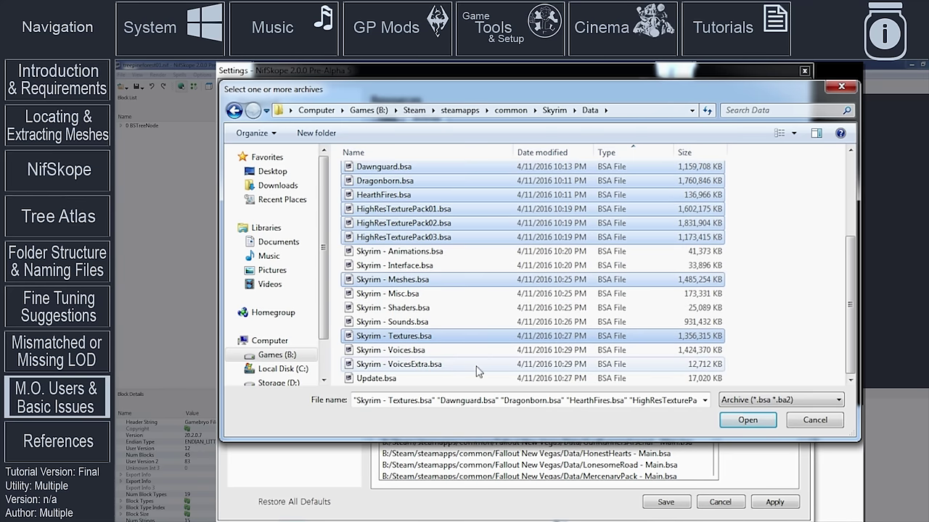
{"action": "left_click", "coordinate": [743, 421]}
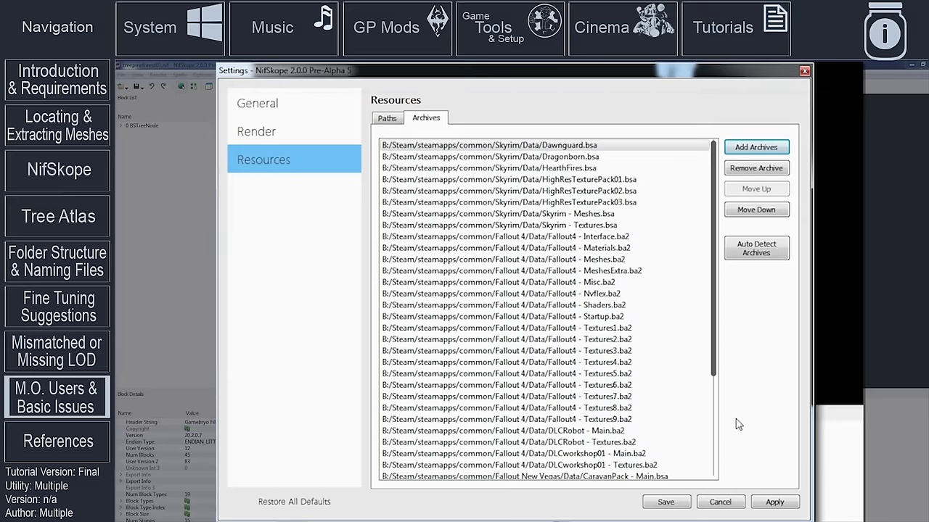
{"action": "left_click", "coordinate": [773, 502]}
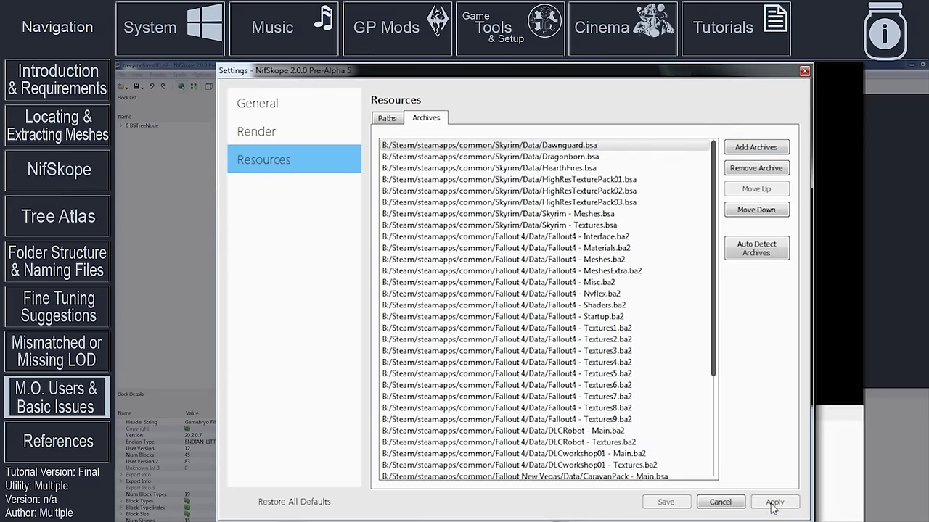
{"action": "left_click", "coordinate": [729, 171]}
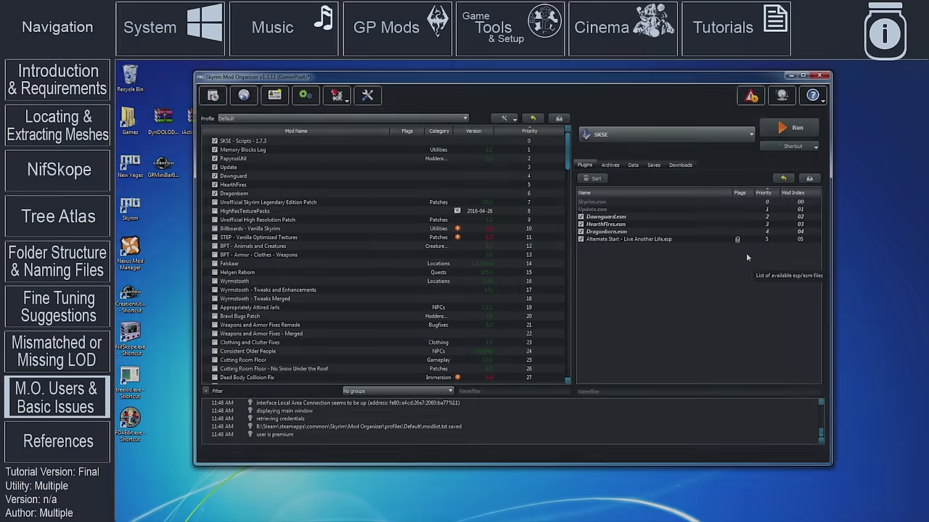
Show Mod Organizer's Archives list and open the options for Skyrim - Meshes.bsa.
{"action": "left_click", "coordinate": [610, 166]}
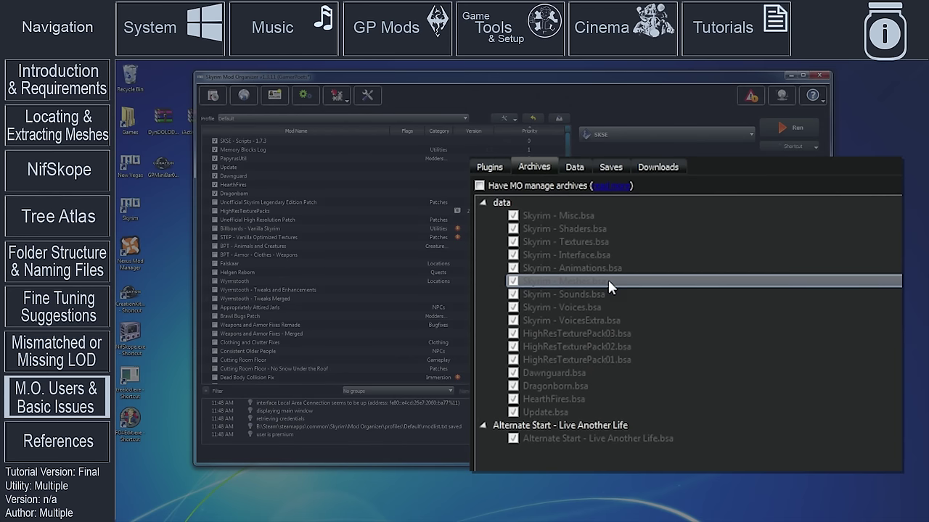
{"action": "right_click", "coordinate": [608, 281]}
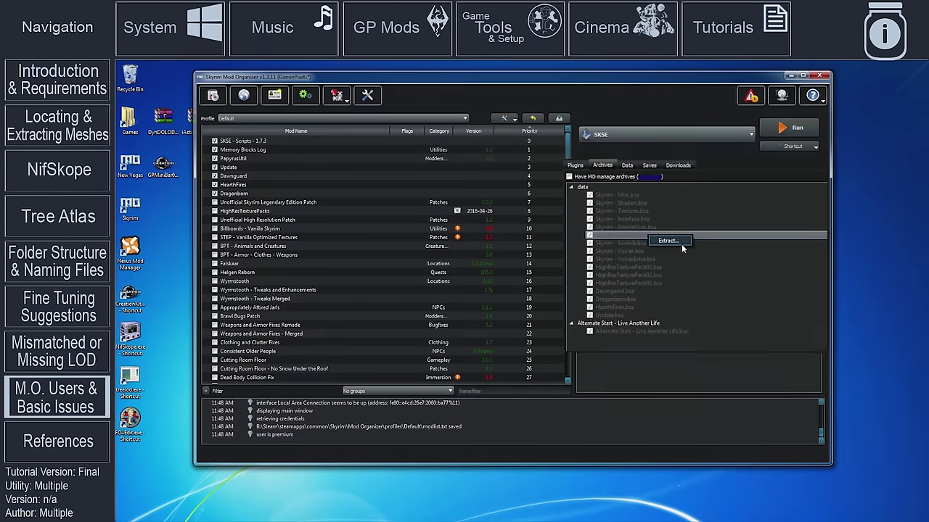
Extract Skyrim - Meshes.bsa into Skyrim\Data, then select TES5Edit among the configured executables.
{"action": "left_click", "coordinate": [683, 243]}
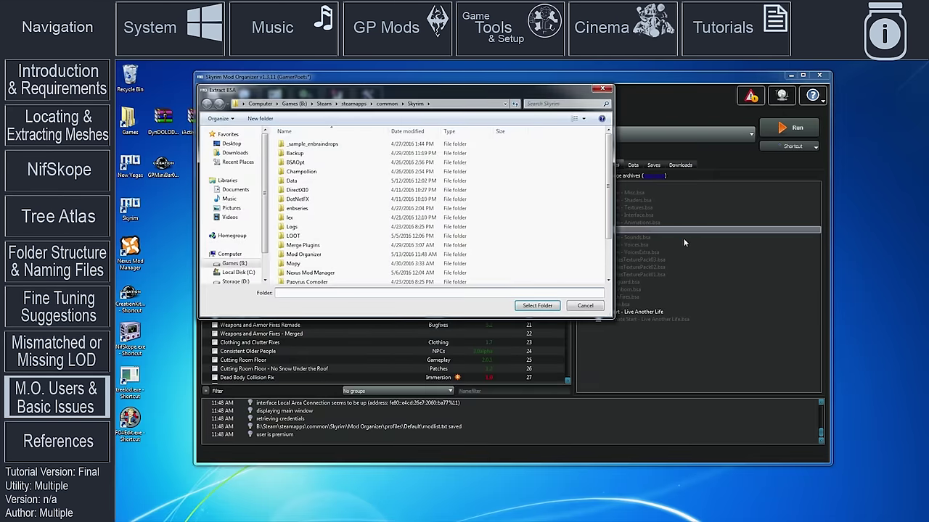
{"action": "double_click", "coordinate": [291, 180]}
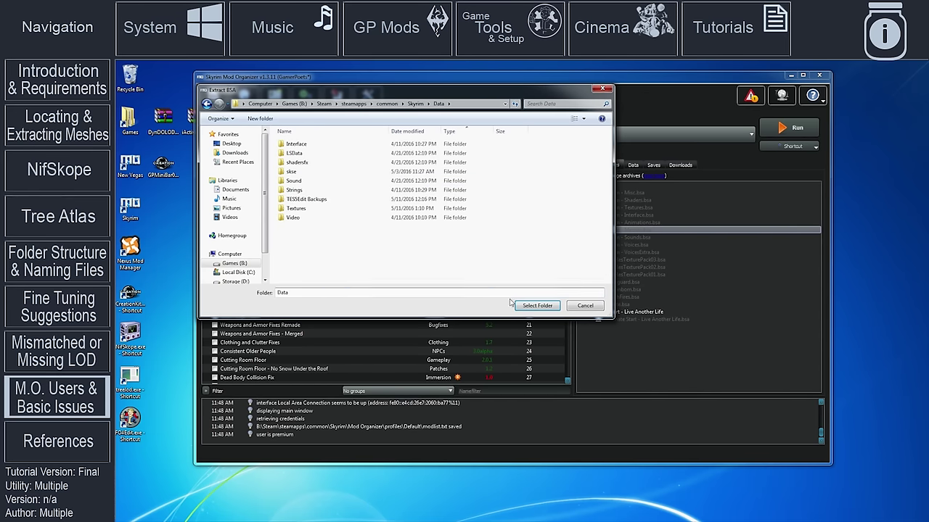
{"action": "left_click", "coordinate": [536, 305]}
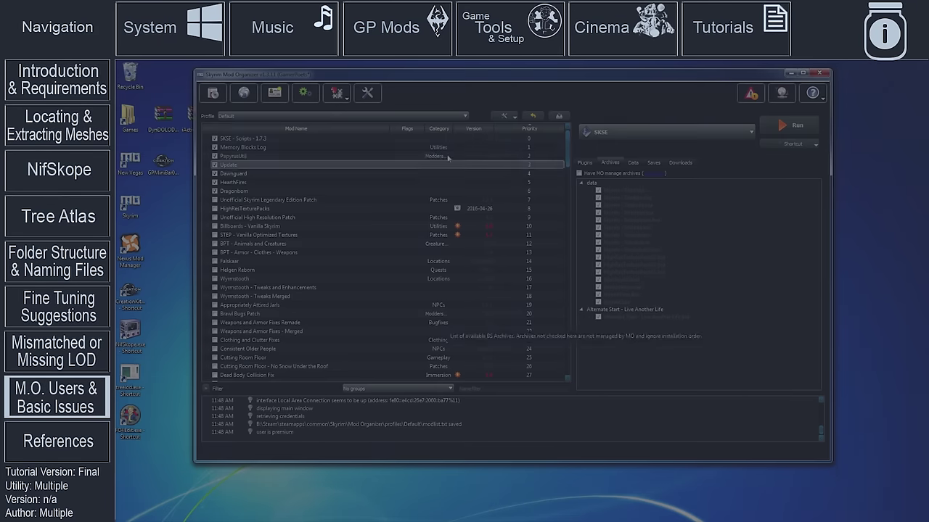
{"action": "left_click", "coordinate": [317, 98]}
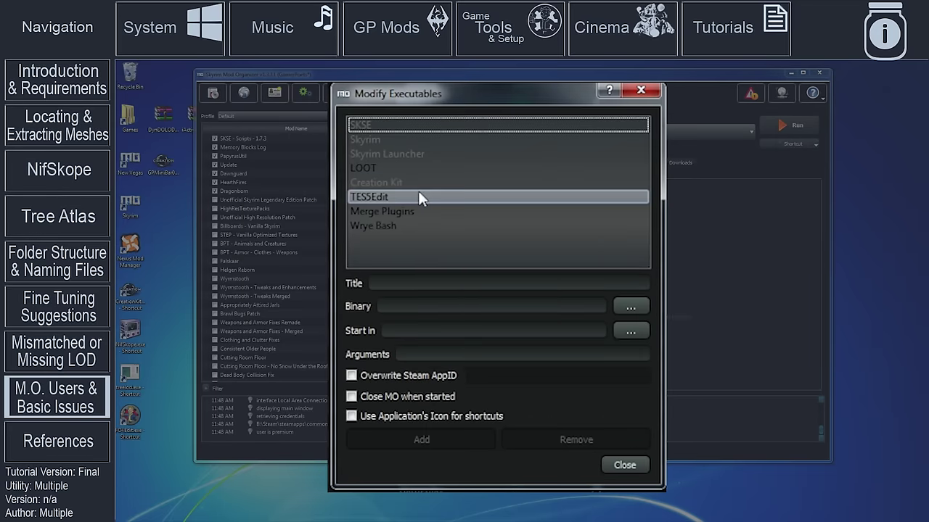
{"action": "left_click", "coordinate": [499, 270]}
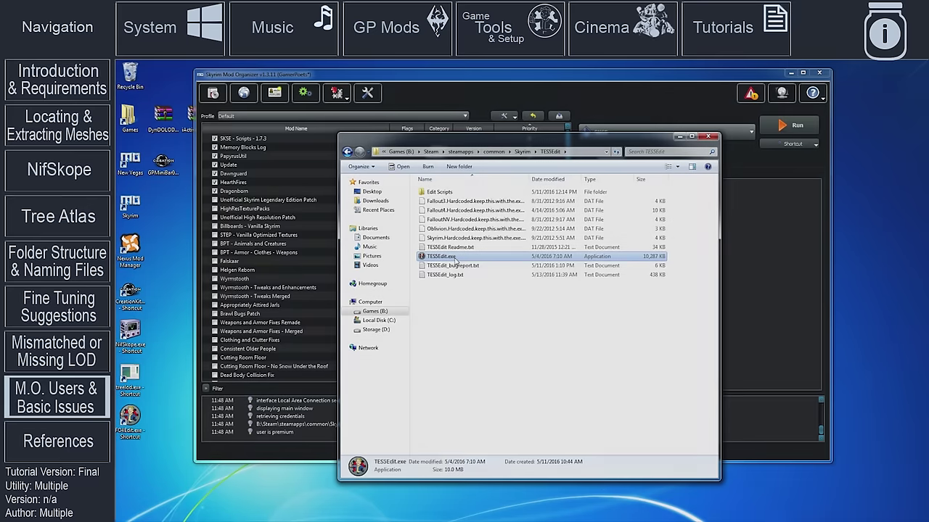
Create a shortcut to TES5Edit.exe and append -o to its Target path.
{"action": "right_click", "coordinate": [456, 260]}
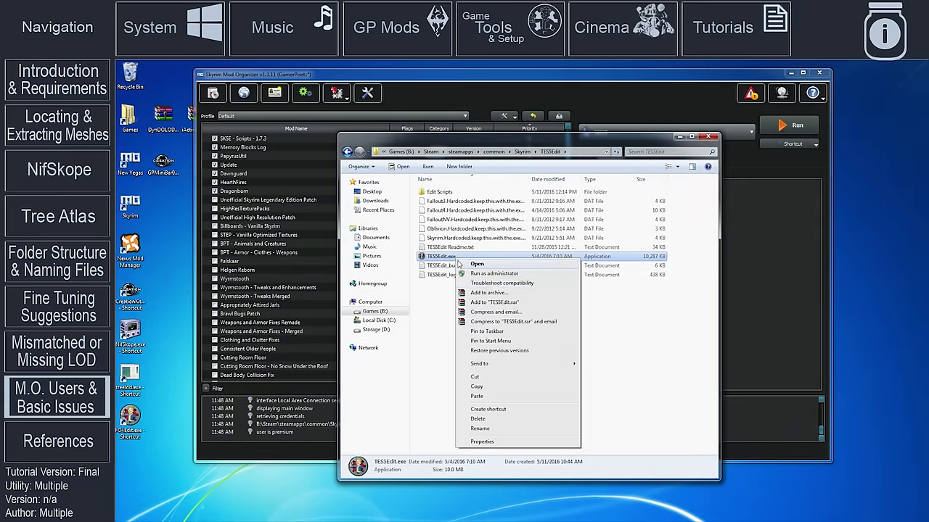
{"action": "left_click", "coordinate": [501, 410]}
{"action": "right_click", "coordinate": [487, 267]}
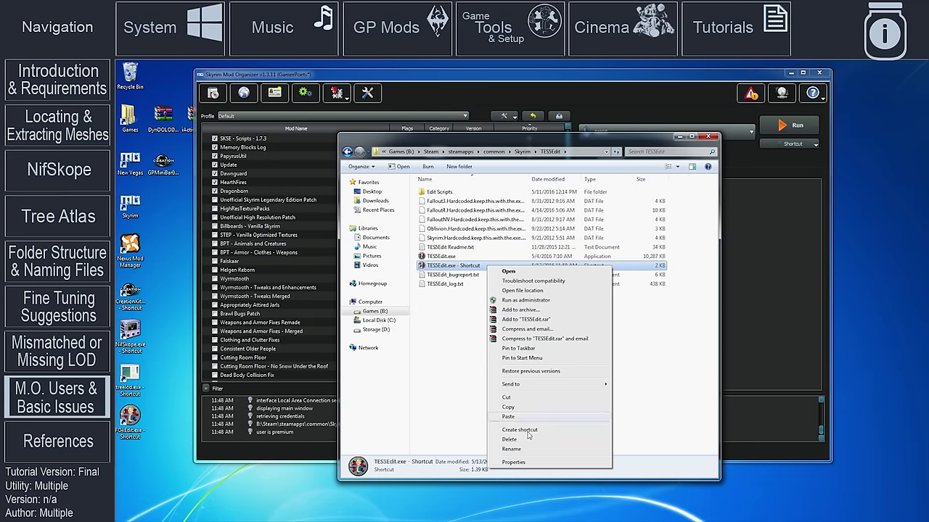
{"action": "left_click", "coordinate": [513, 462]}
{"action": "left_click_drag", "start_coordinate": [541, 270], "coordinate": [541, 230]}
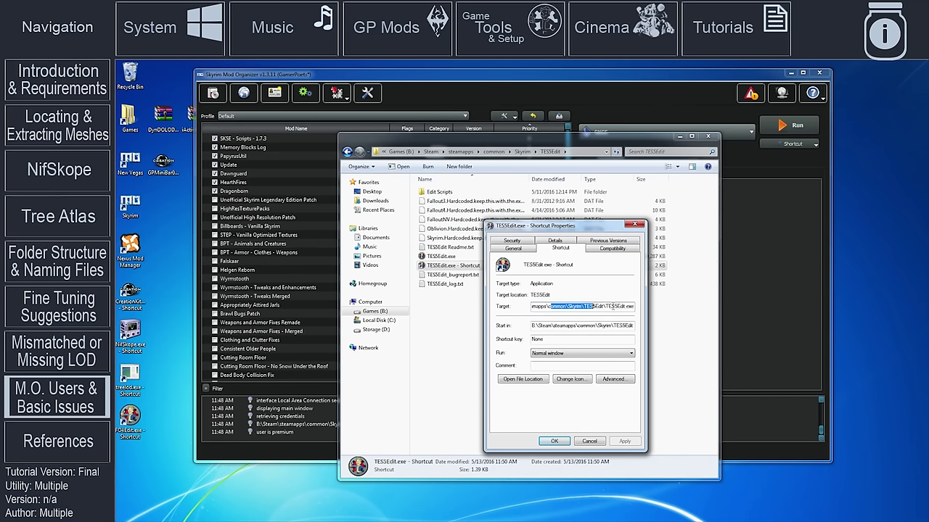
{"action": "left_click_drag", "start_coordinate": [550, 306], "coordinate": [634, 306]}
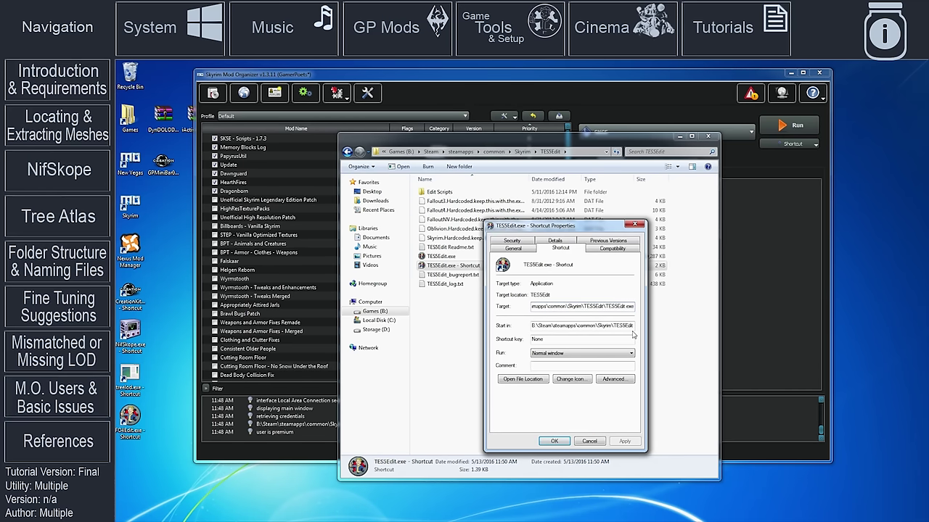
{"action": "type", "text": "-o"}
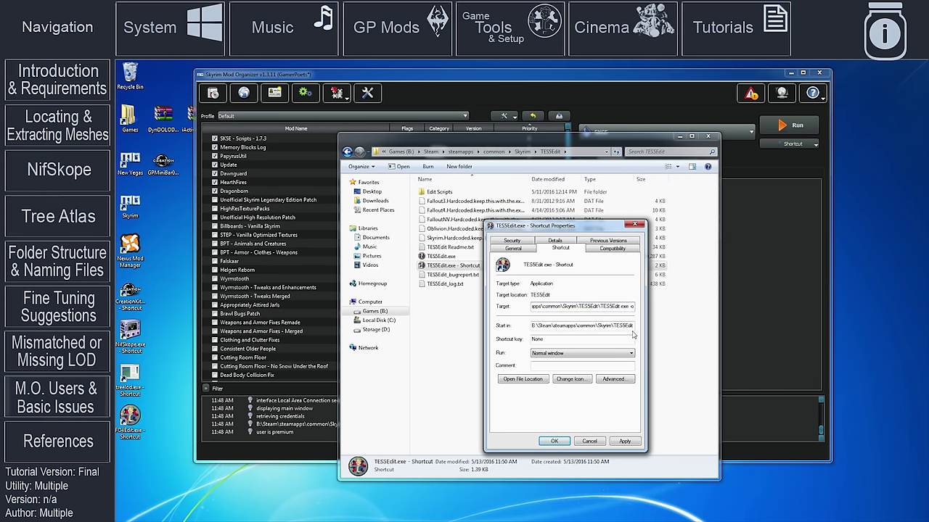